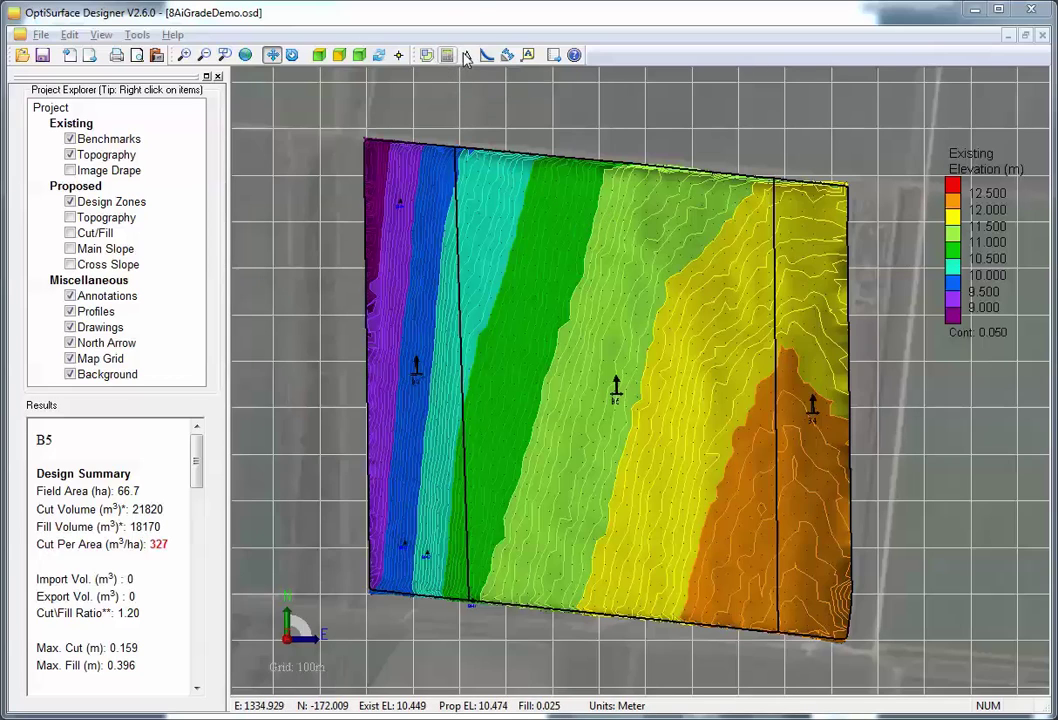
# Step: Switch to the iGrade manual in Chrome, open at page 30, Plane Control
pyautogui.hotkey('alt', 'Tab')
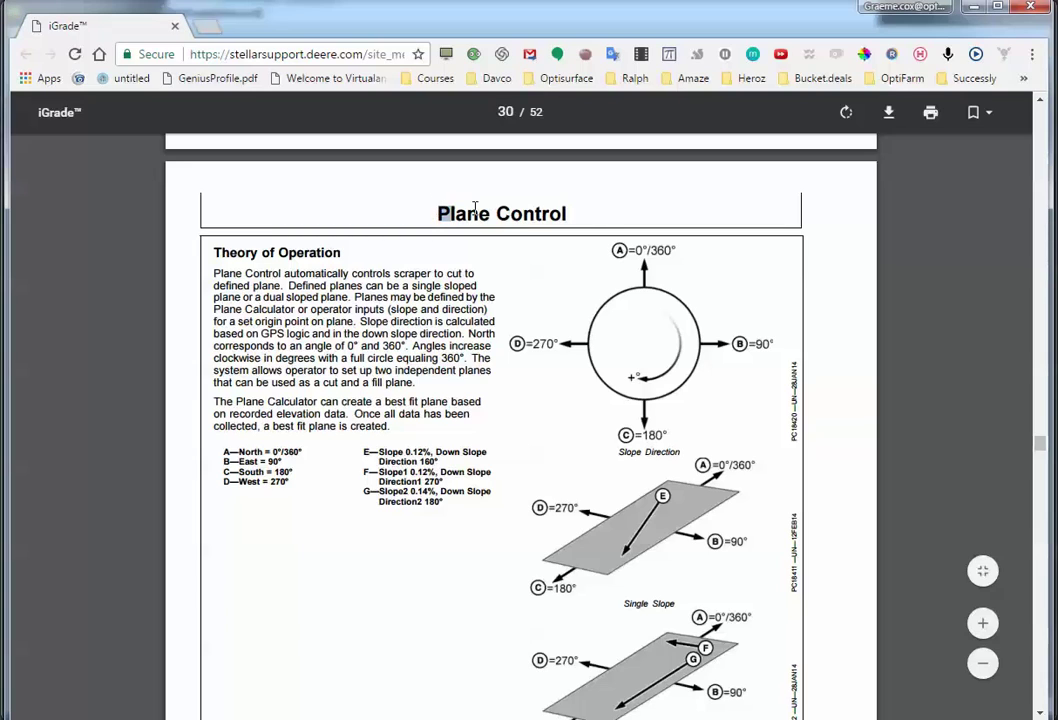
pyautogui.moveTo(437, 203); pyautogui.dragTo(583, 210)
pyautogui.click(570, 215)
pyautogui.moveTo(482, 212); pyautogui.dragTo(567, 214)
pyautogui.click(438, 216)
pyautogui.moveTo(437, 216); pyautogui.dragTo(576, 217)
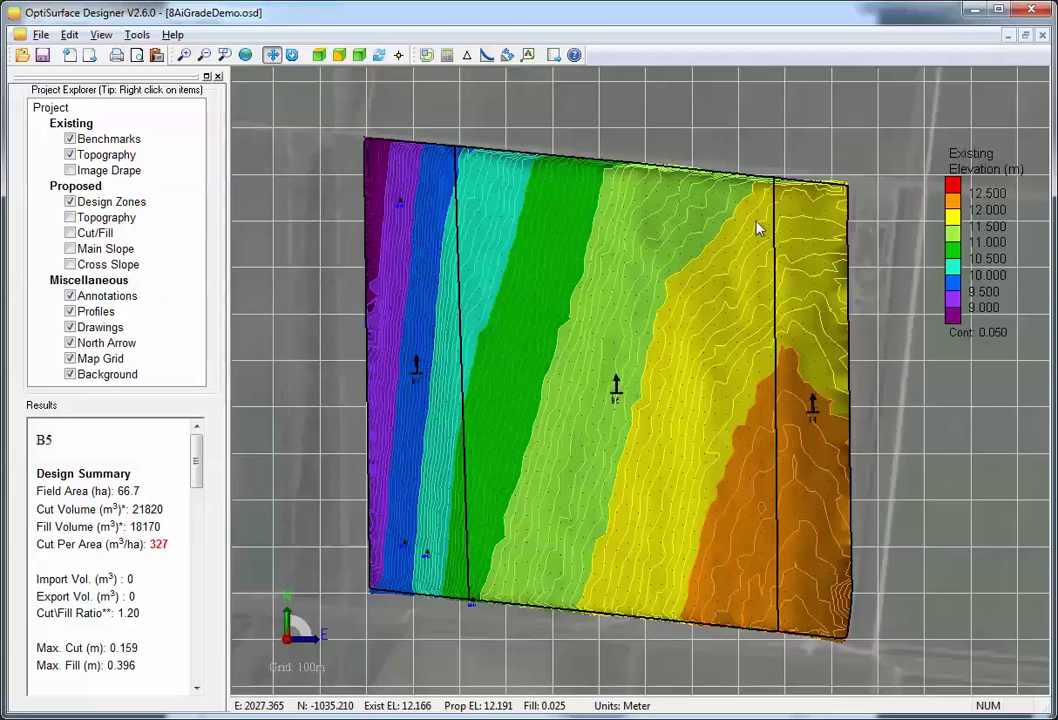
# Step: Start a boundary split between a top and bottom point, decline it, and stop editing
pyautogui.rightClick(628, 166)
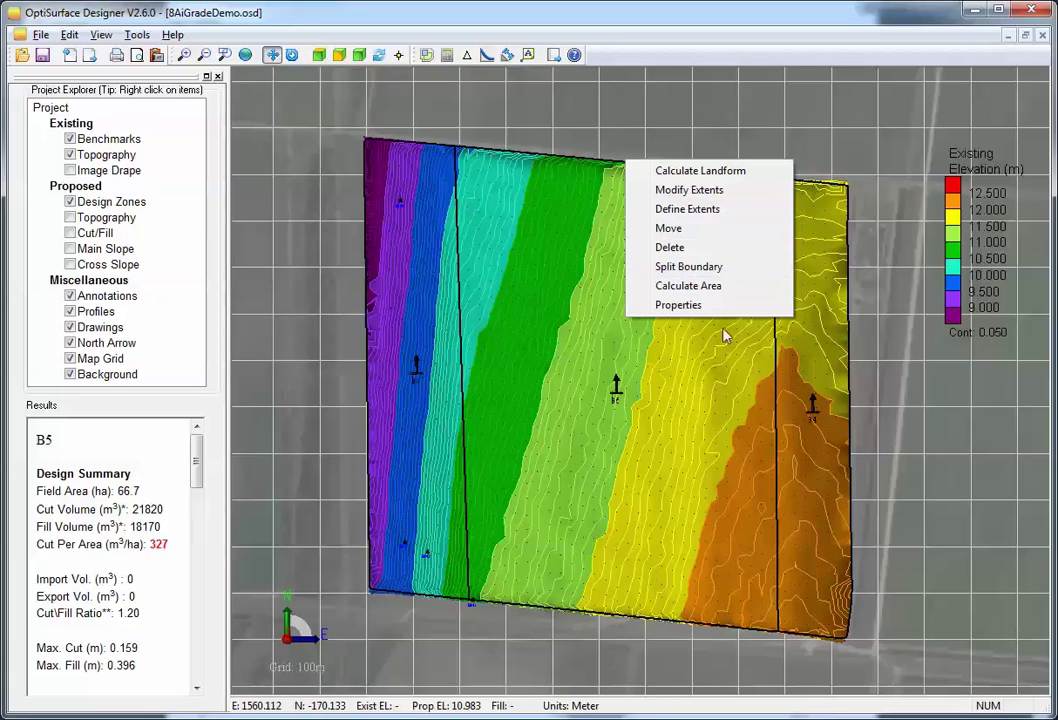
pyautogui.click(692, 267)
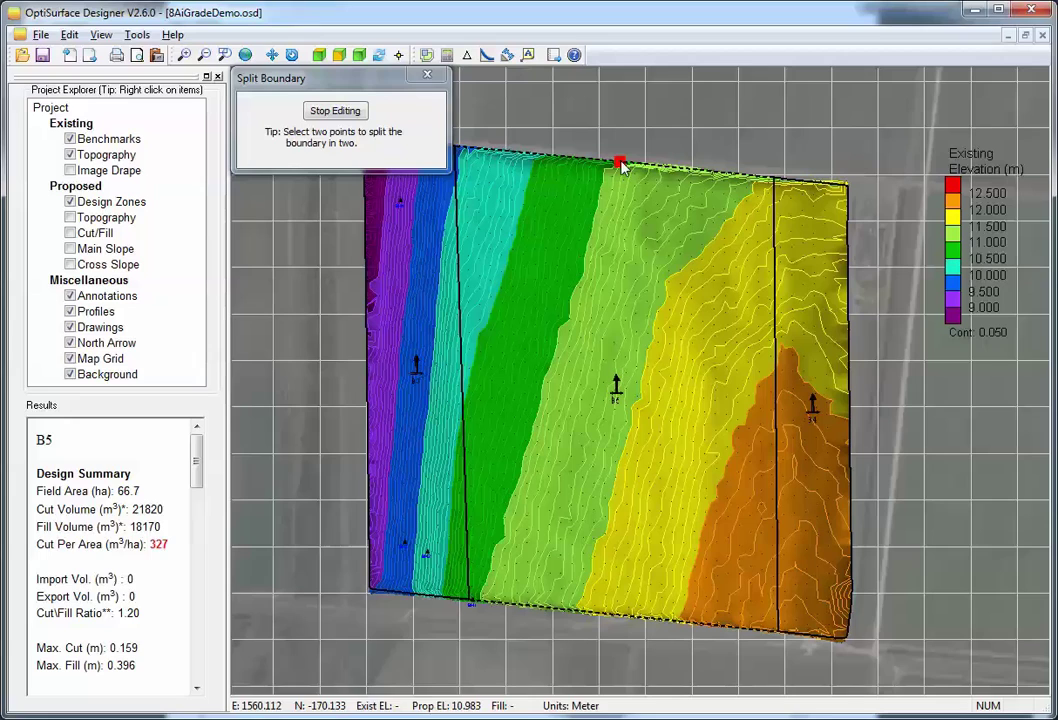
pyautogui.click(619, 163)
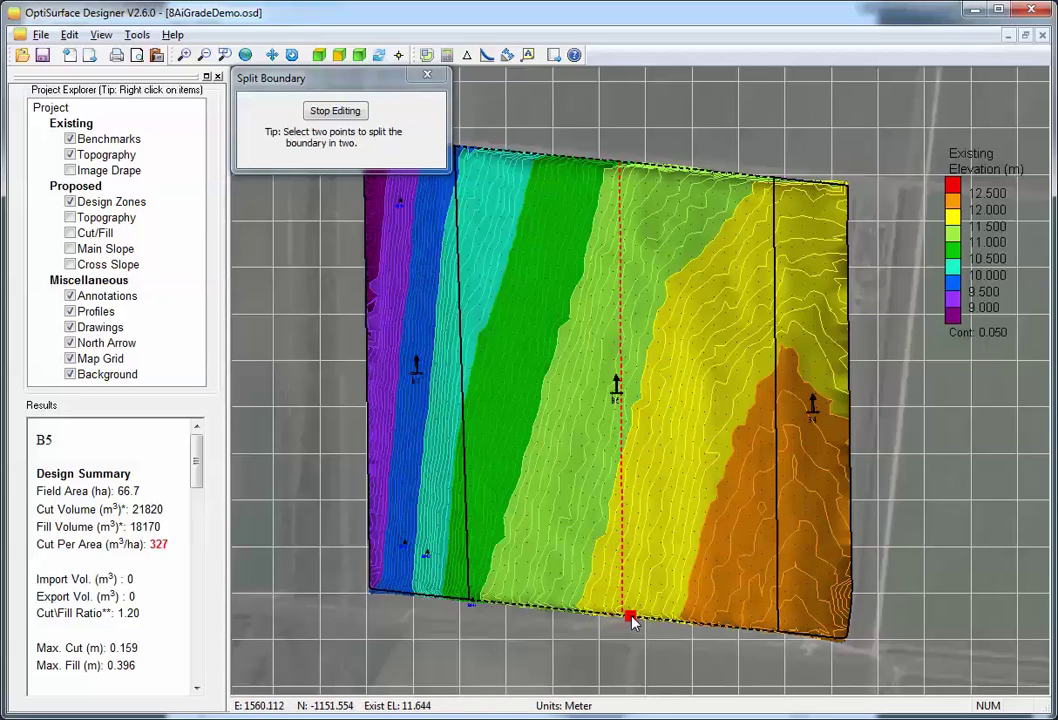
pyautogui.click(631, 619)
pyautogui.click(665, 366)
pyautogui.click(363, 112)
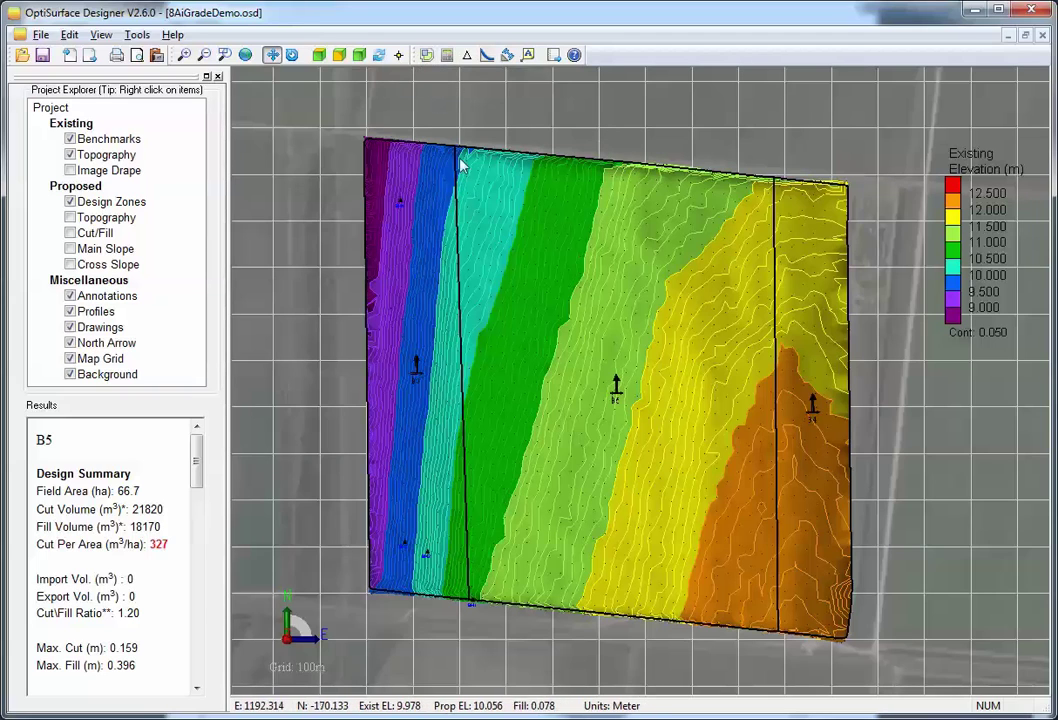
# Step: Open Landform Design and review the settings for zones B5, B4 and B3
pyautogui.click(358, 54)
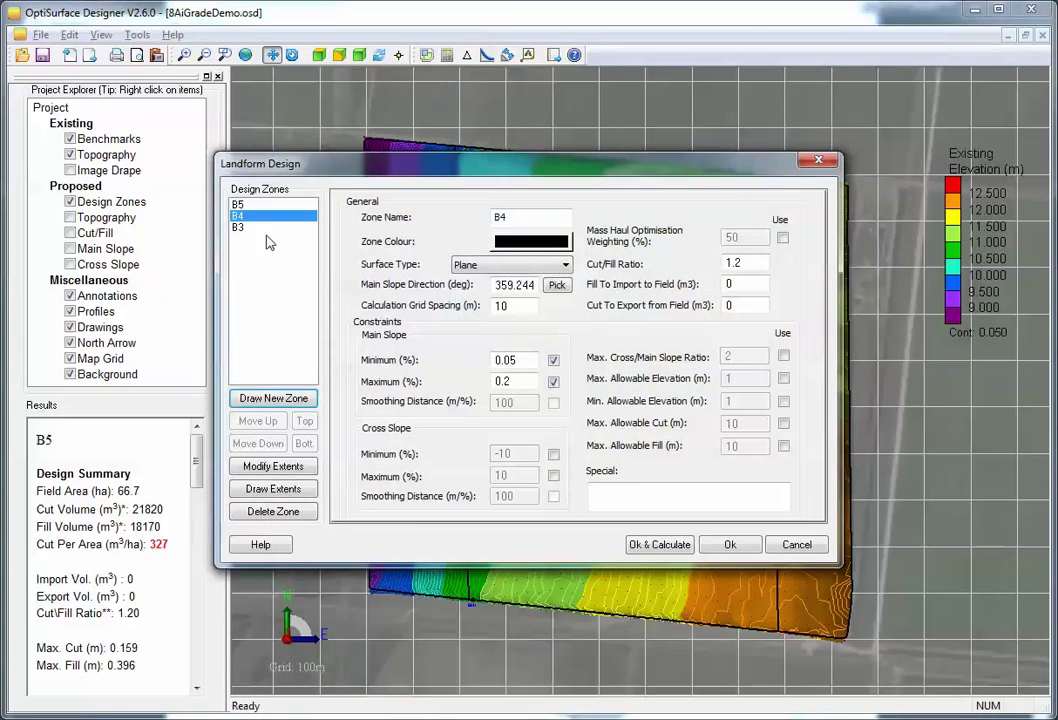
pyautogui.moveTo(352, 168); pyautogui.dragTo(562, 319)
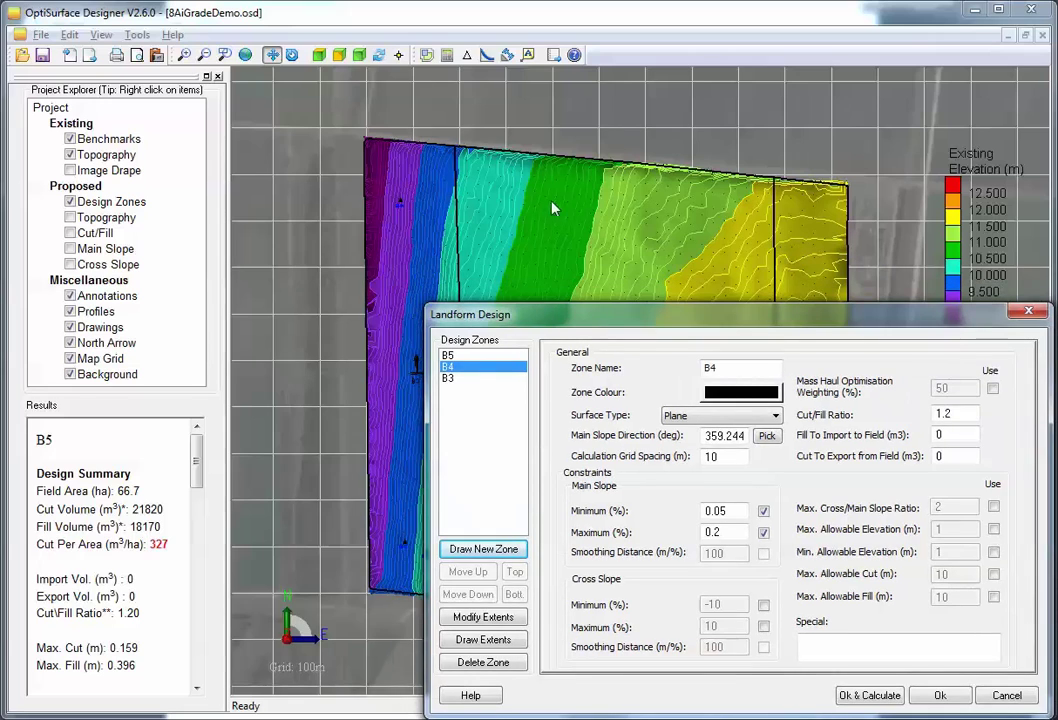
pyautogui.click(448, 355)
pyautogui.click(448, 367)
pyautogui.click(465, 380)
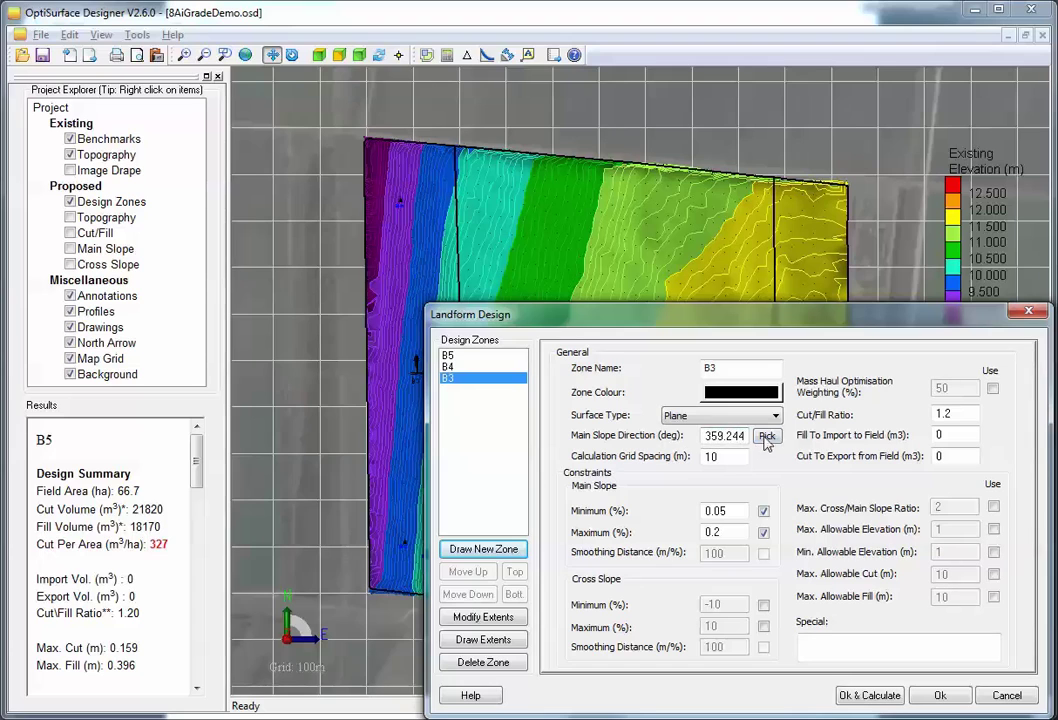
# Step: Reposition the dialog and select B3's main slope range of 0.05 to 0.2%
pyautogui.moveTo(711, 328); pyautogui.dragTo(664, 477)
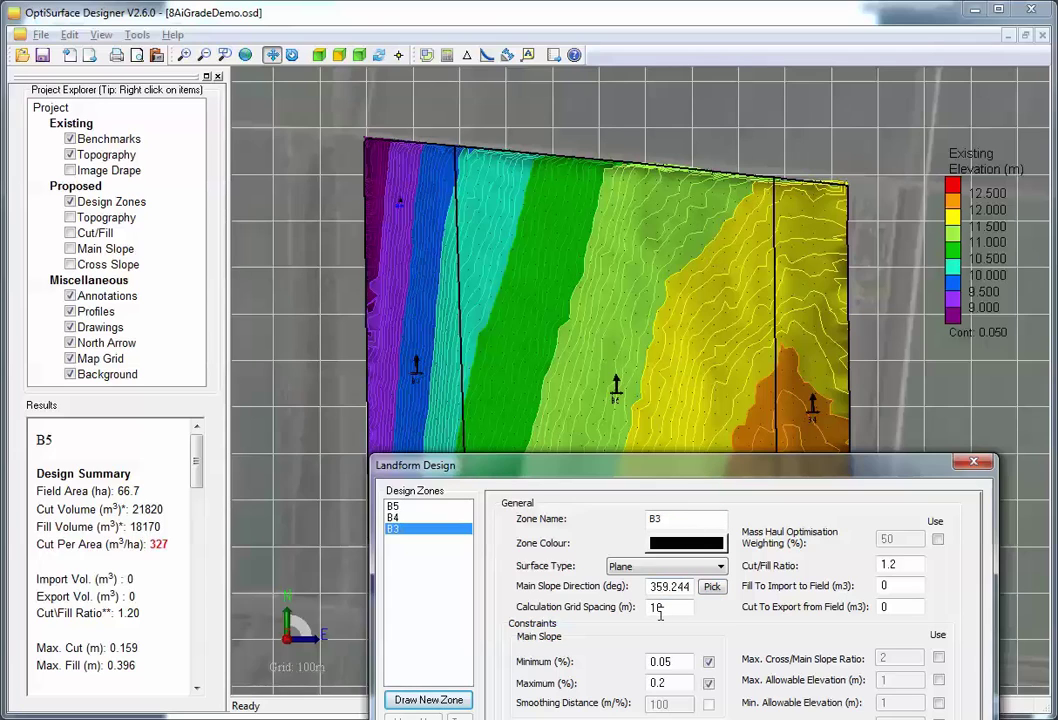
pyautogui.moveTo(583, 465); pyautogui.dragTo(607, 291)
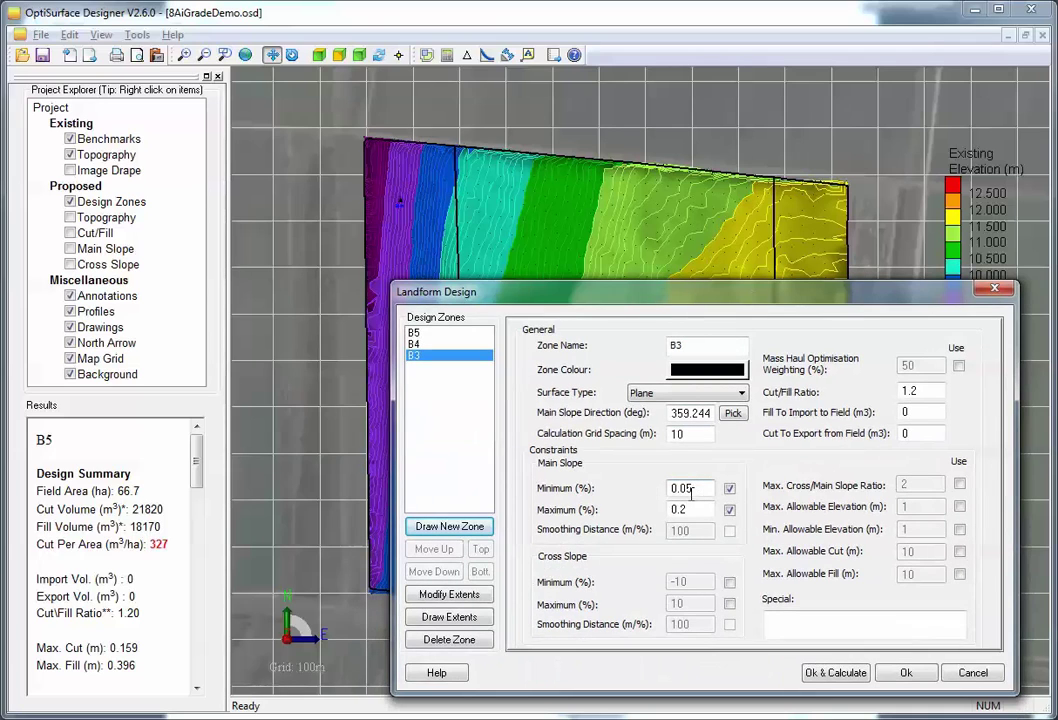
pyautogui.doubleClick(664, 492)
pyautogui.doubleClick(680, 509)
# Step: Accept the landform design and swap existing topography for proposed topography on the map
pyautogui.click(915, 677)
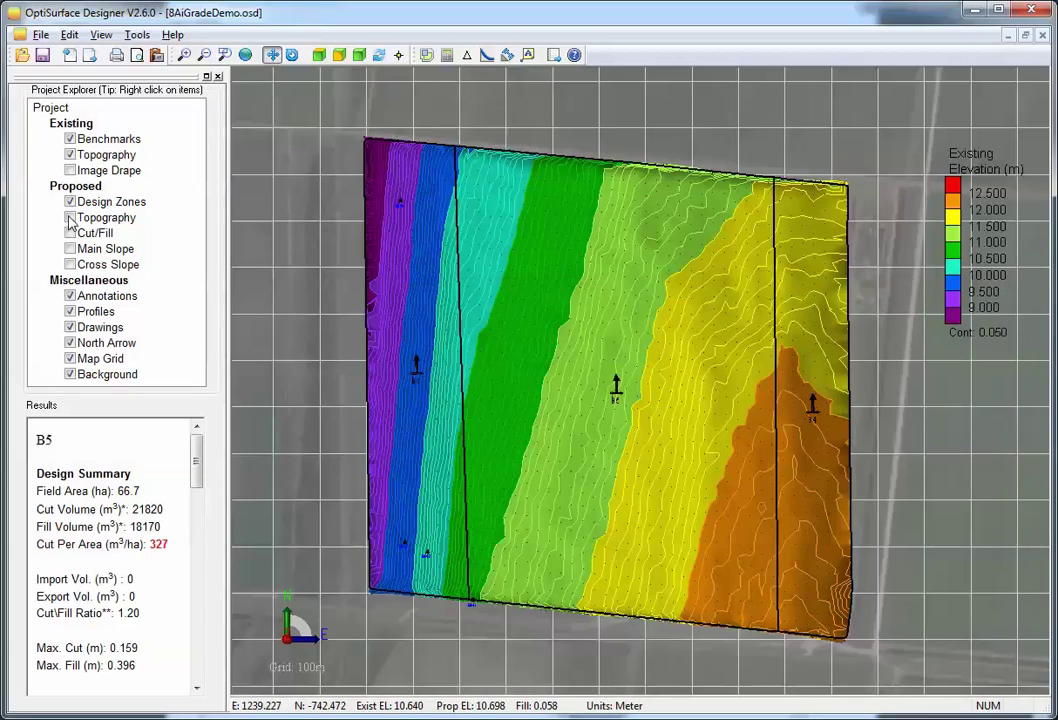
pyautogui.click(69, 155)
pyautogui.click(69, 217)
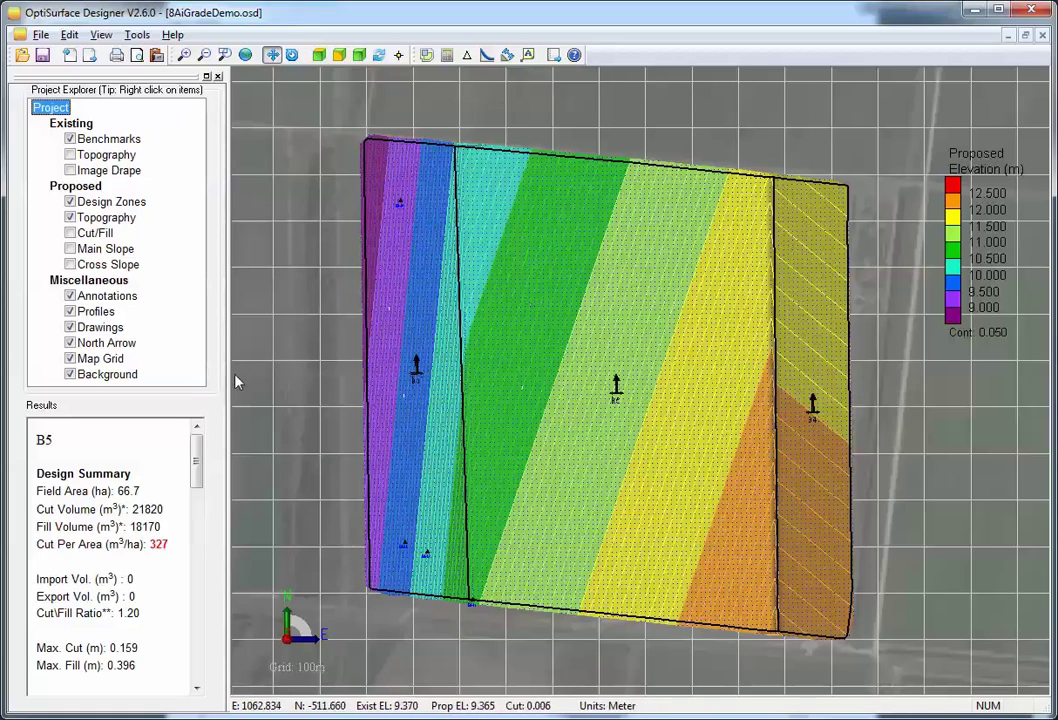
# Step: Highlight the Design Summary cut/fill figures and view results for zones B4, B3 and B5
pyautogui.moveTo(36, 466); pyautogui.dragTo(160, 527)
pyautogui.click(110, 530)
pyautogui.moveTo(99, 509); pyautogui.dragTo(170, 544)
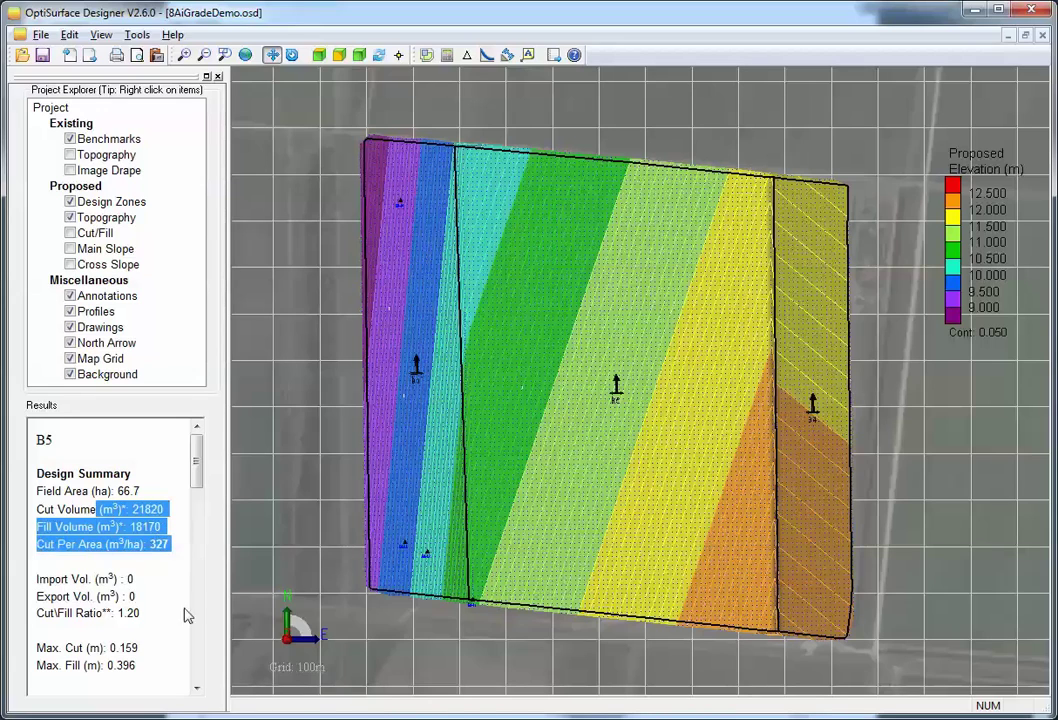
pyautogui.click(593, 318)
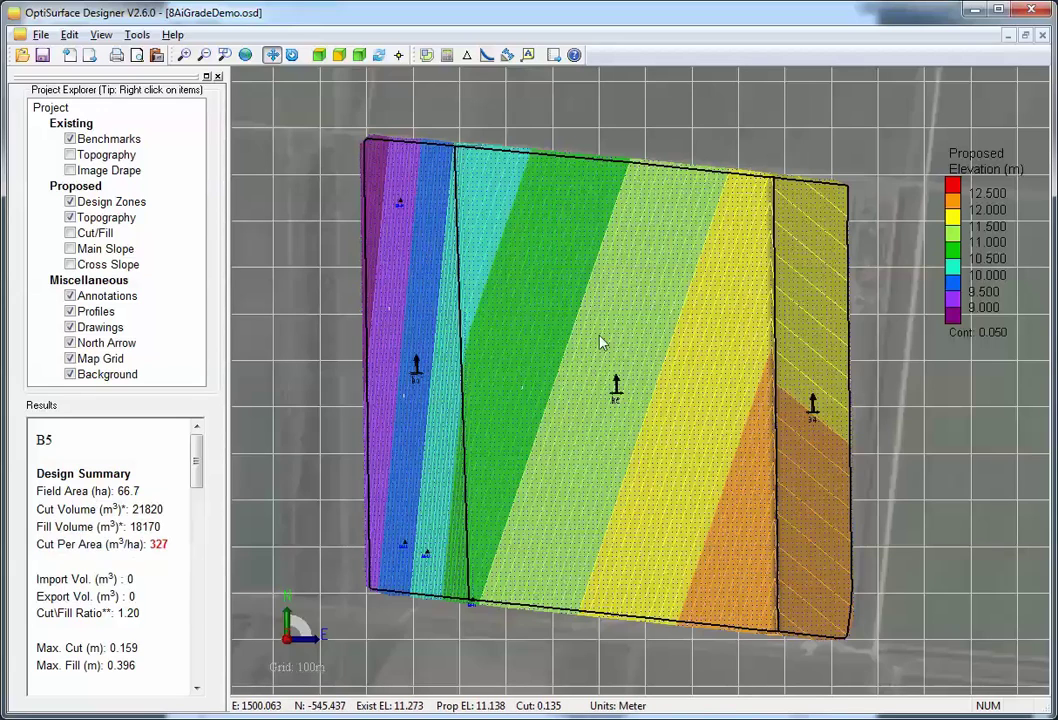
pyautogui.click(803, 295)
pyautogui.click(425, 333)
pyautogui.click(640, 373)
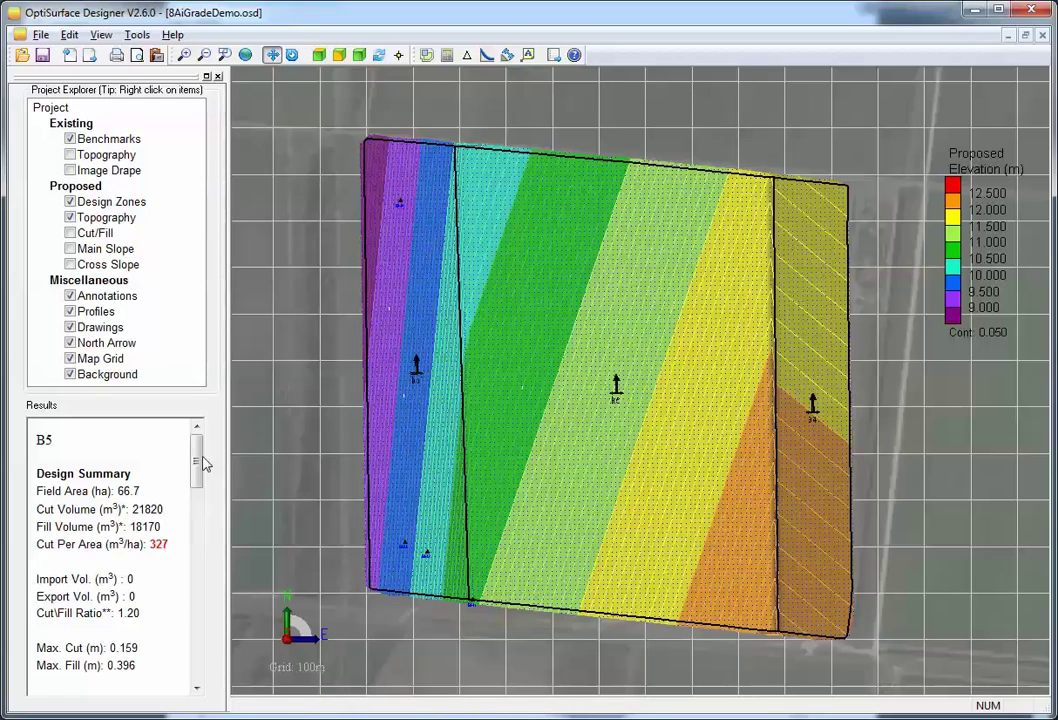
# Step: Highlight the composite slope line, 0.240% at 288.848°, in the Results panel
pyautogui.moveTo(199, 460); pyautogui.dragTo(198, 503)
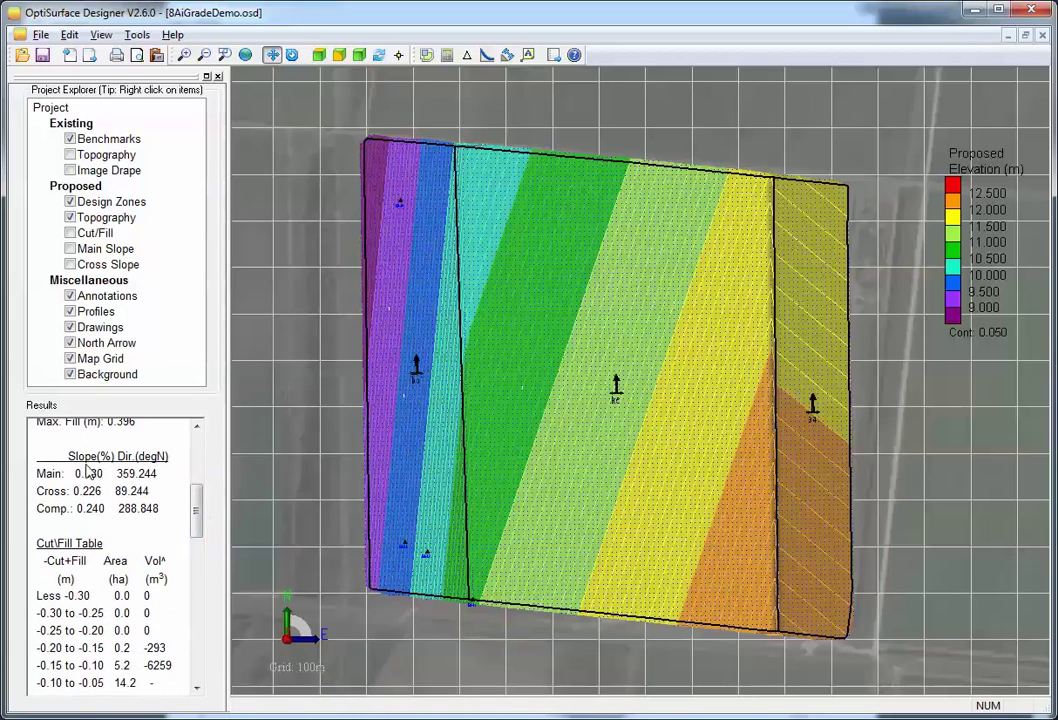
pyautogui.moveTo(37, 473); pyautogui.dragTo(152, 491)
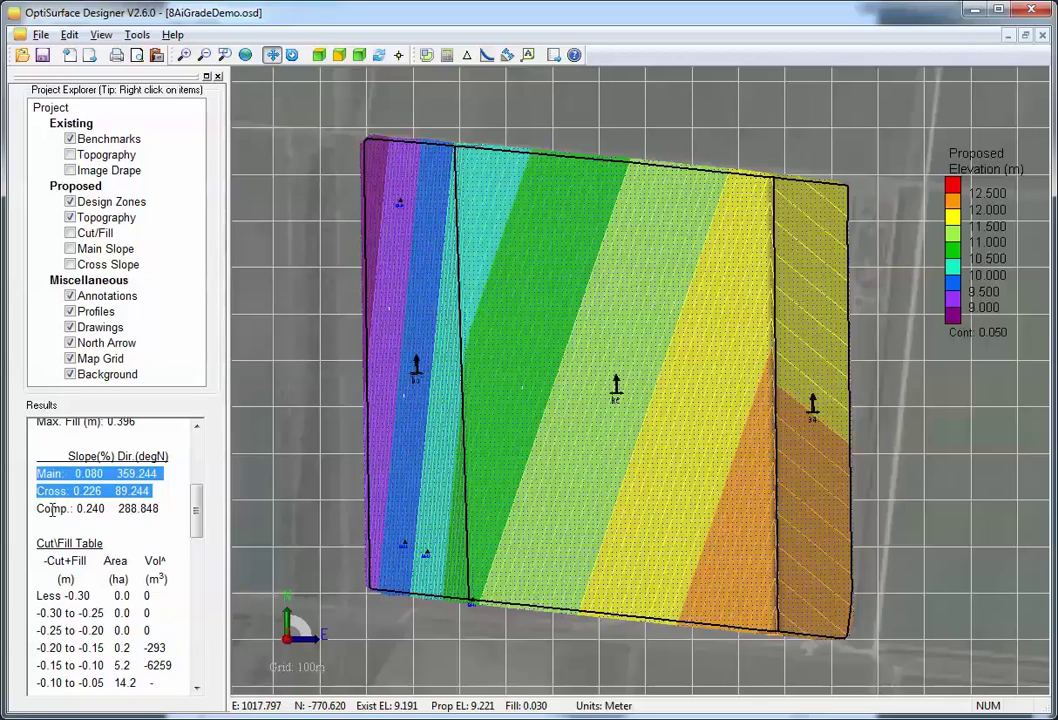
pyautogui.moveTo(40, 509); pyautogui.dragTo(160, 509)
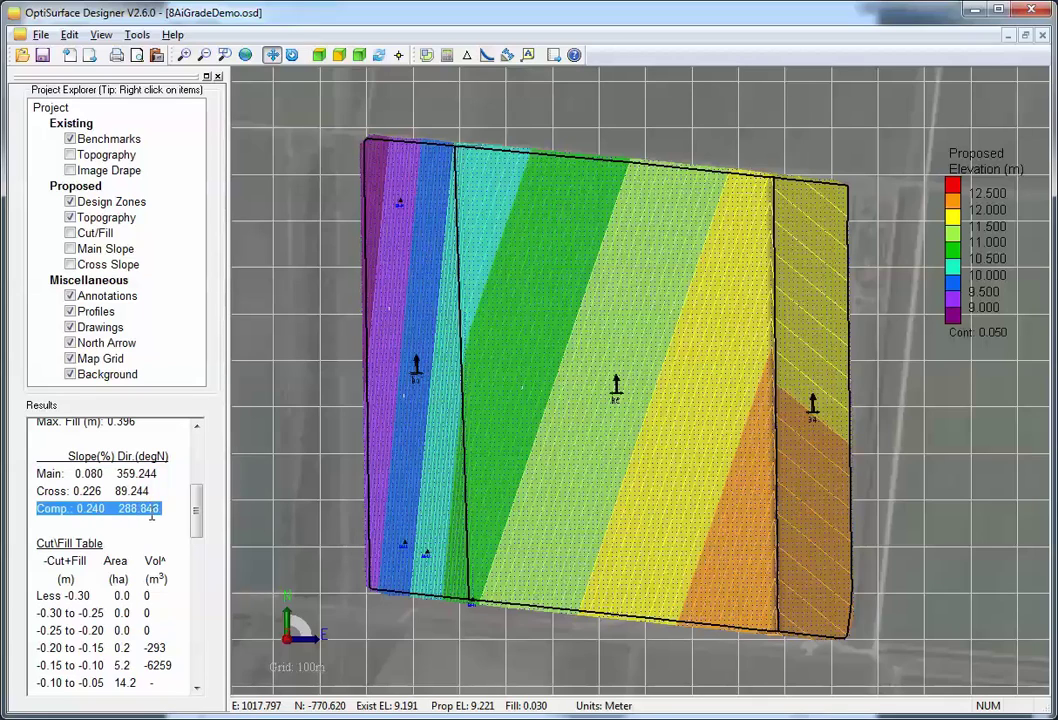
pyautogui.click(45, 513)
pyautogui.moveTo(33, 508); pyautogui.dragTo(127, 515)
pyautogui.click(75, 515)
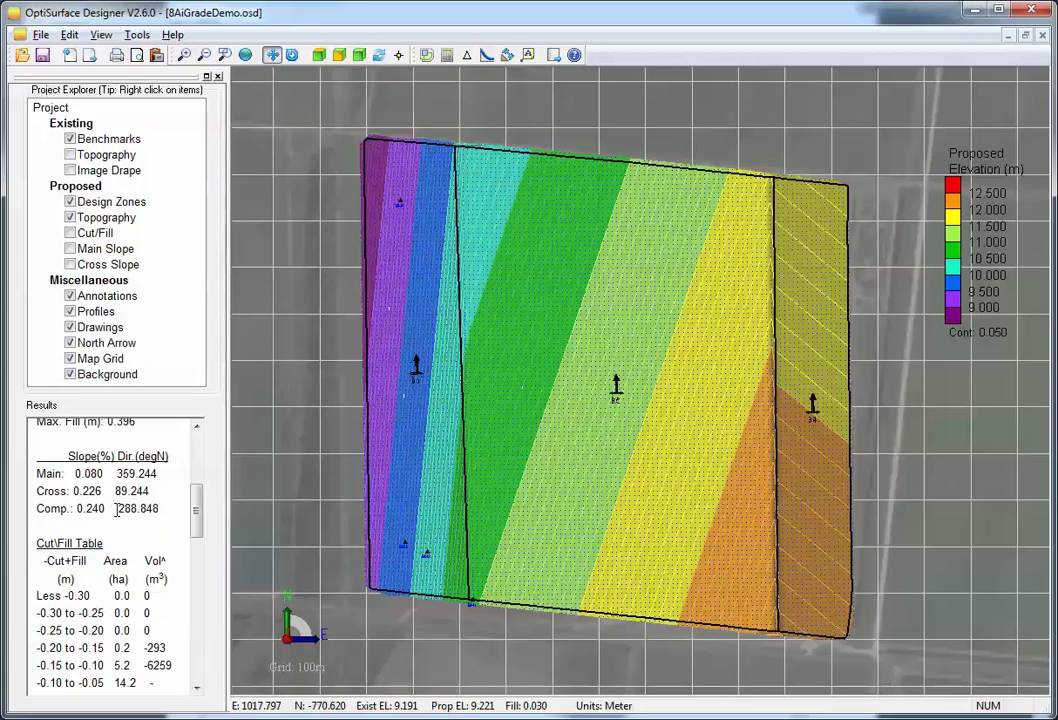
pyautogui.moveTo(118, 512); pyautogui.dragTo(161, 512)
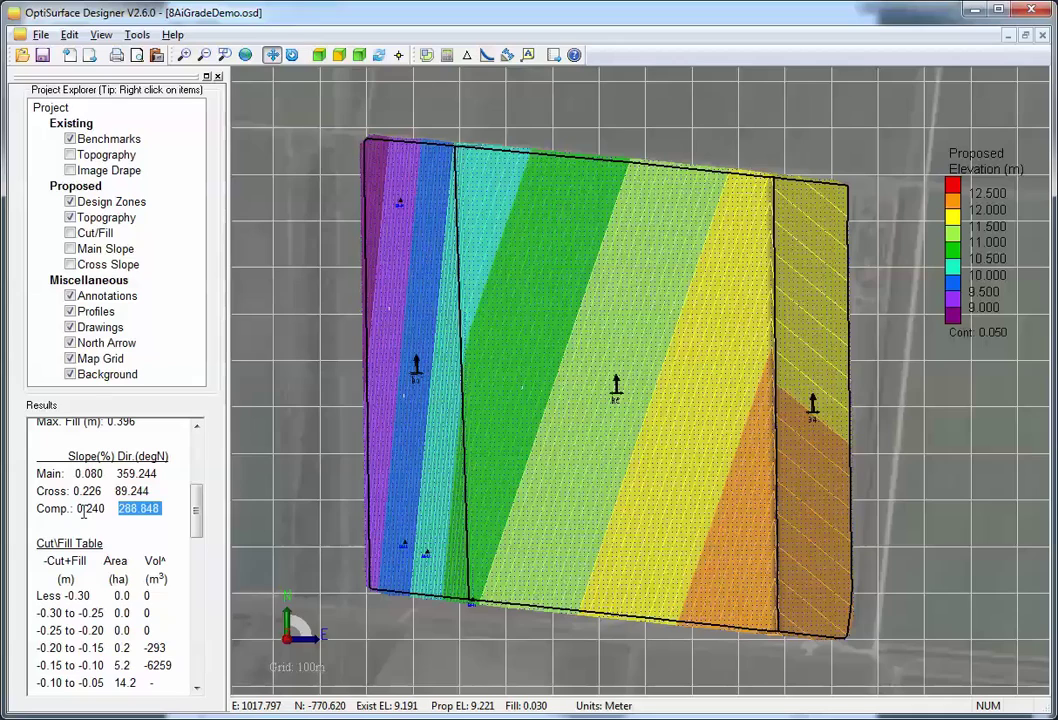
pyautogui.moveTo(37, 509); pyautogui.dragTo(162, 512)
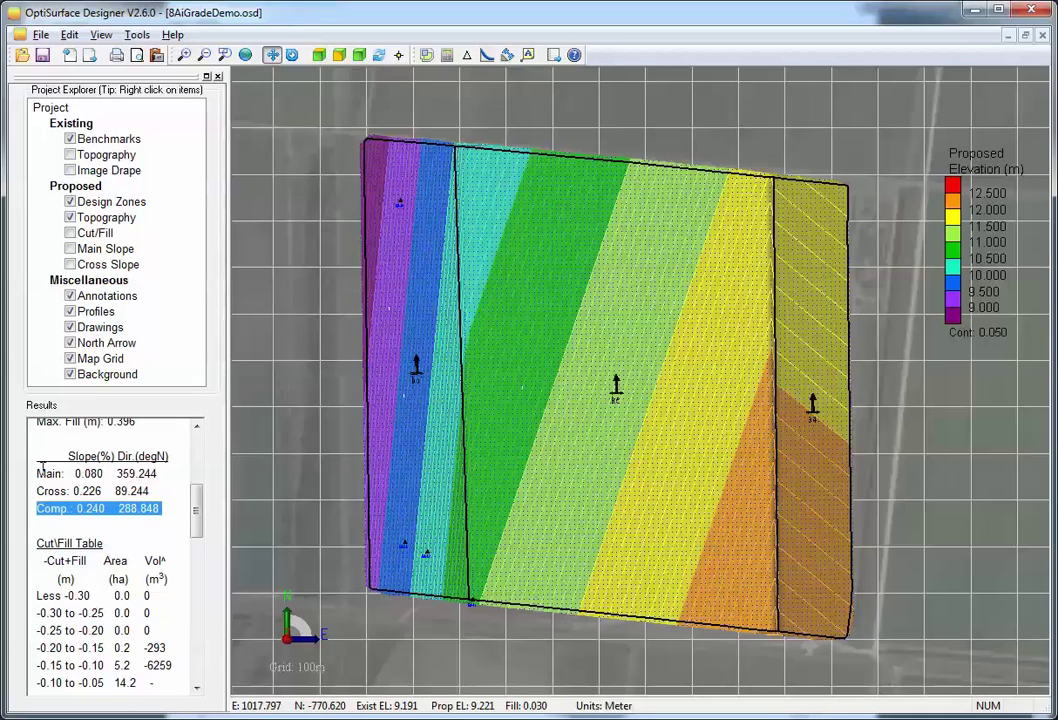
pyautogui.moveTo(42, 468); pyautogui.dragTo(150, 506)
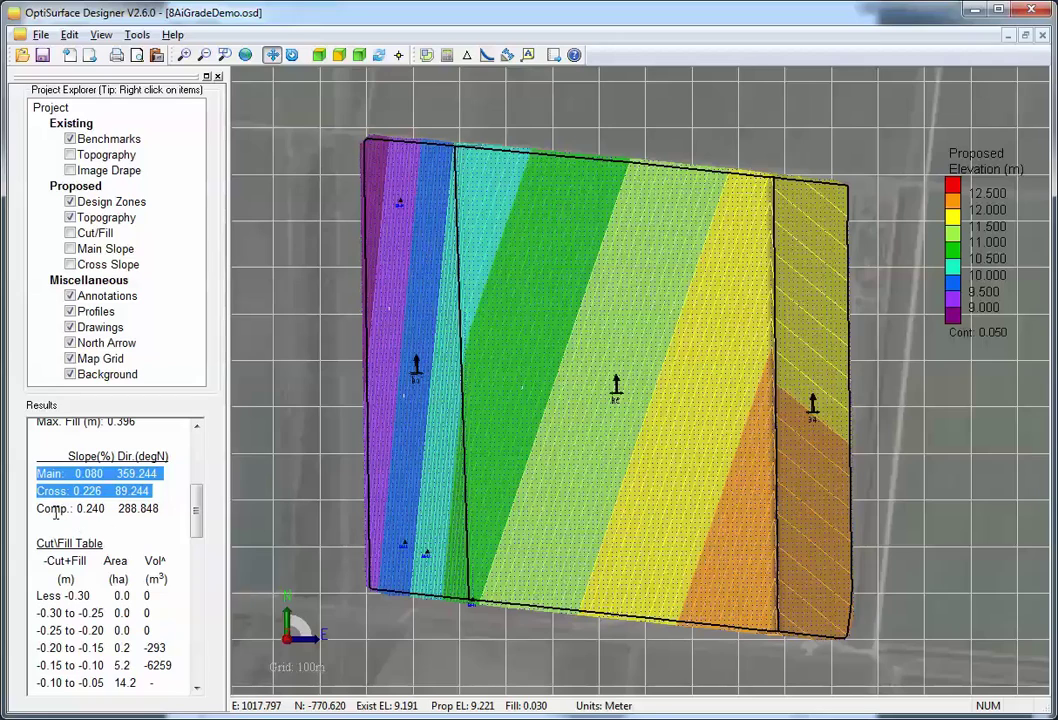
pyautogui.moveTo(38, 509); pyautogui.dragTo(160, 510)
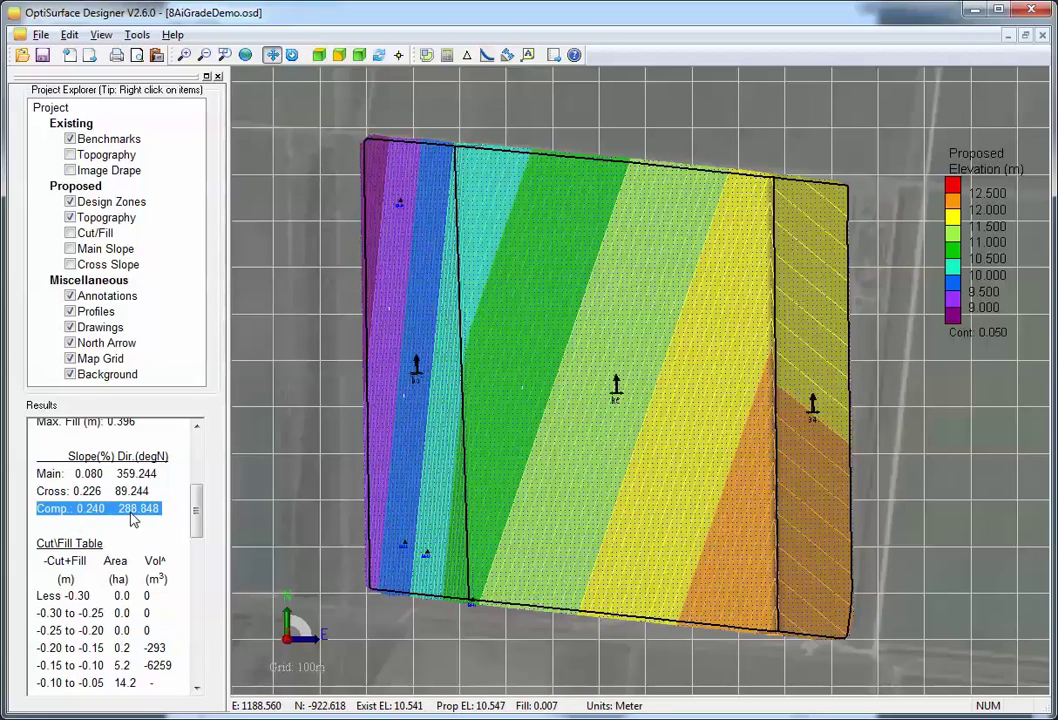
pyautogui.click(815, 430)
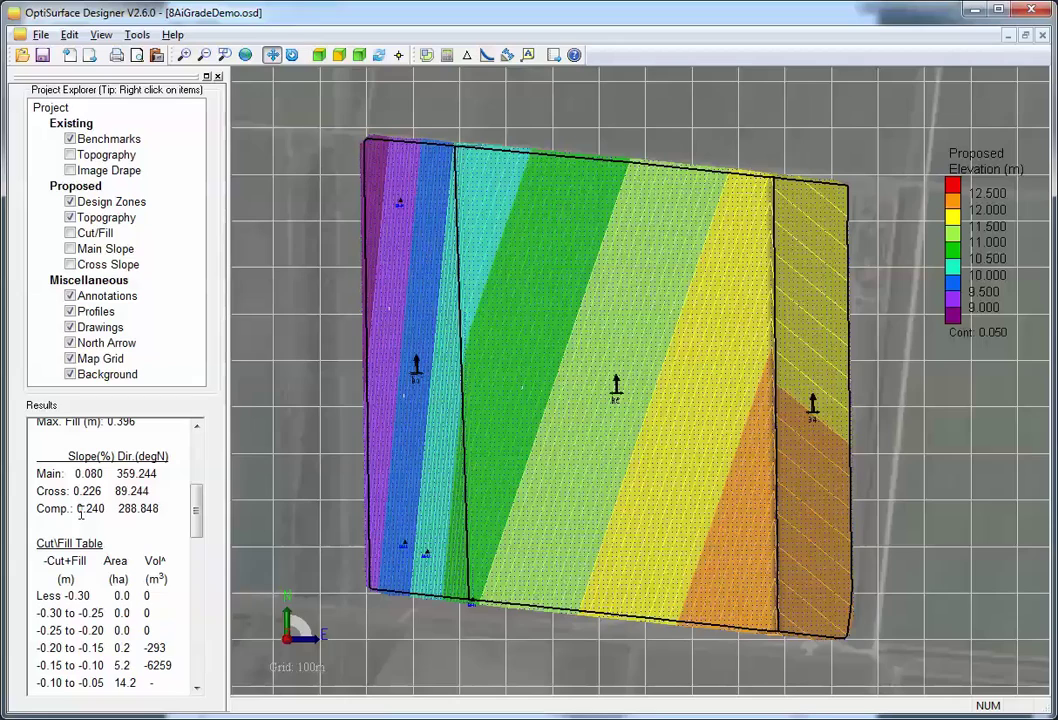
pyautogui.moveTo(78, 509); pyautogui.dragTo(108, 512)
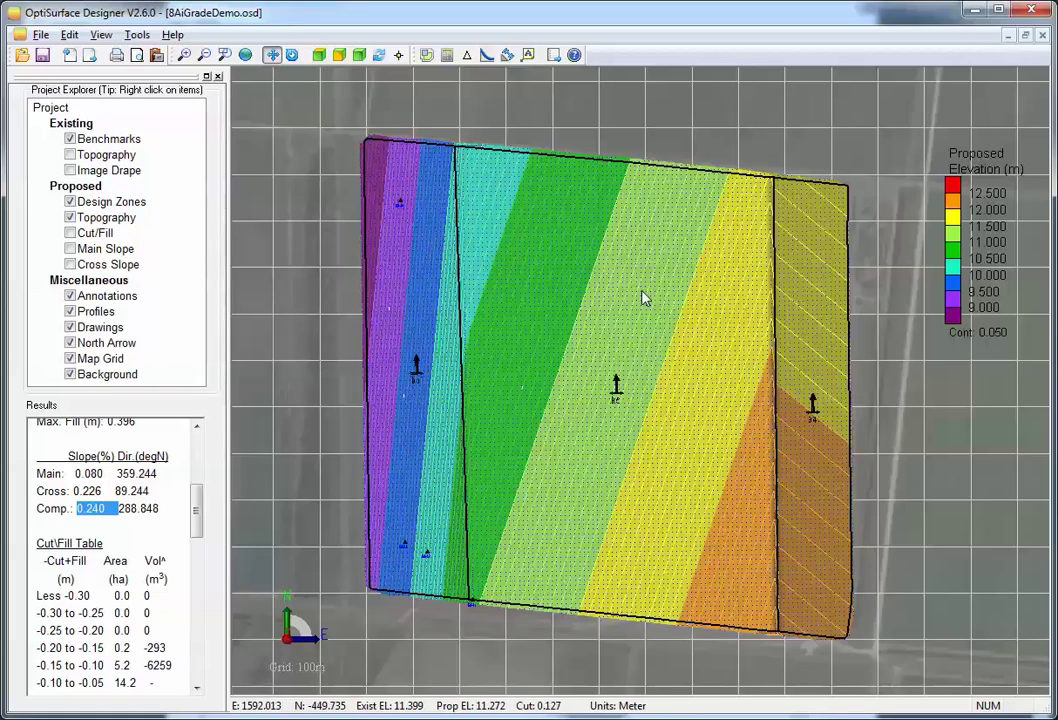
# Step: Switch to the iGrade manual and scroll to the Select Active Plane section
pyautogui.hotkey('alt', 'Tab')
pyautogui.scroll(-4, 640, 340)
pyautogui.scroll(-3, 640, 340)
# Step: Scroll the manual down to Single Slope Plane, then return to OptiSurface Designer
pyautogui.scroll(-8, 640, 340)
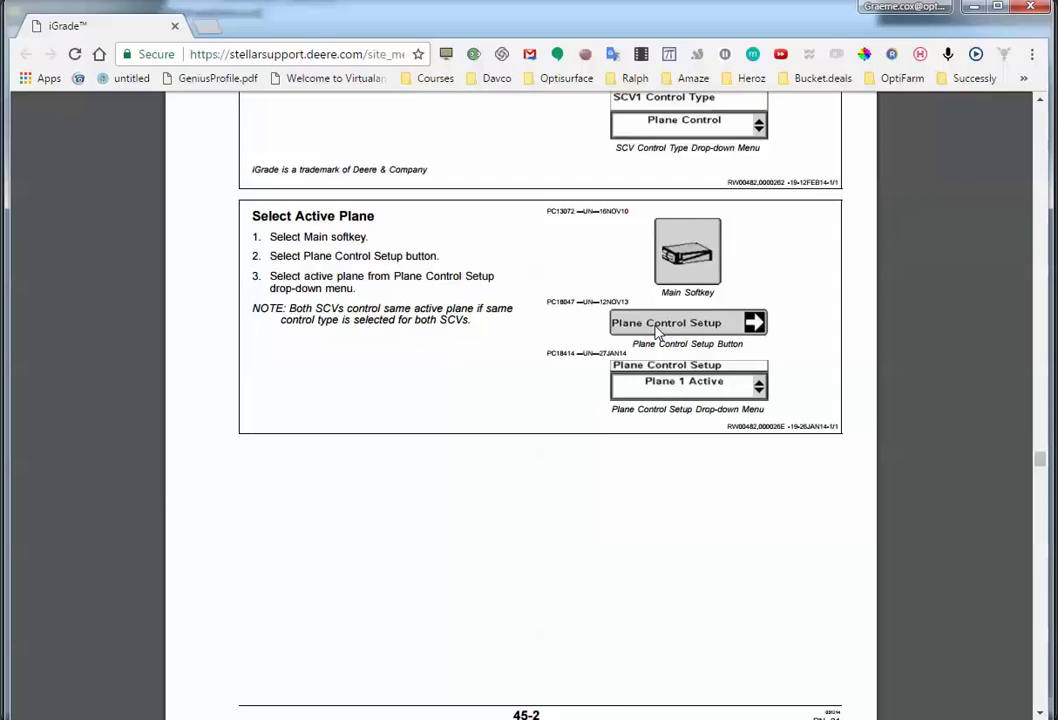
pyautogui.scroll(-6, 657, 333)
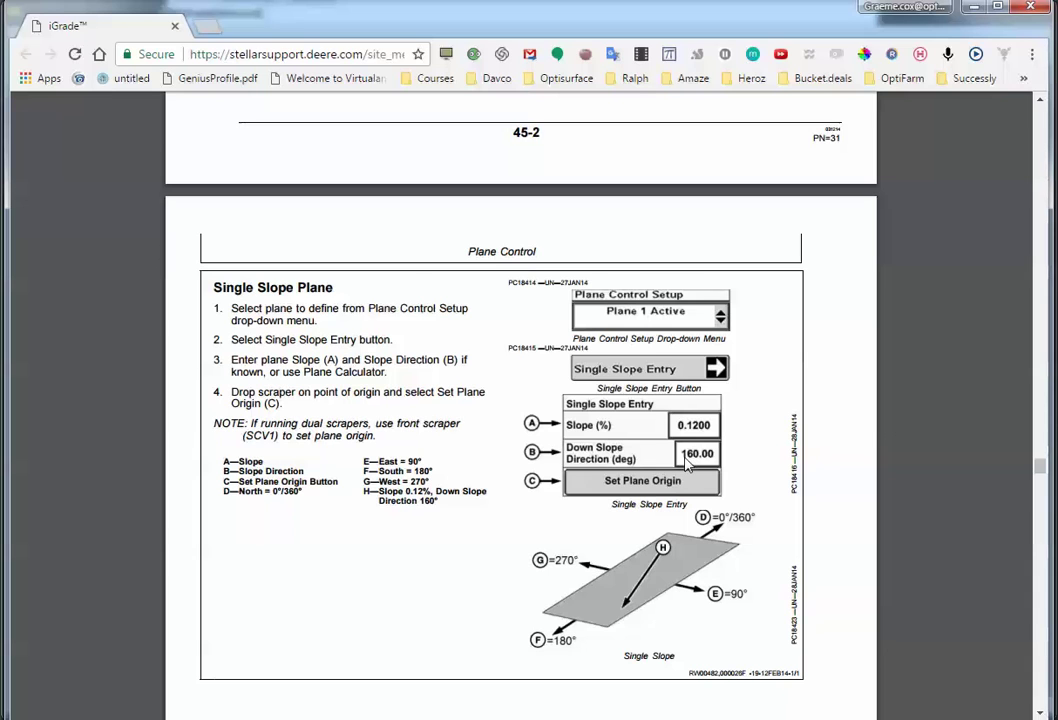
pyautogui.hotkey('alt', 'Tab')
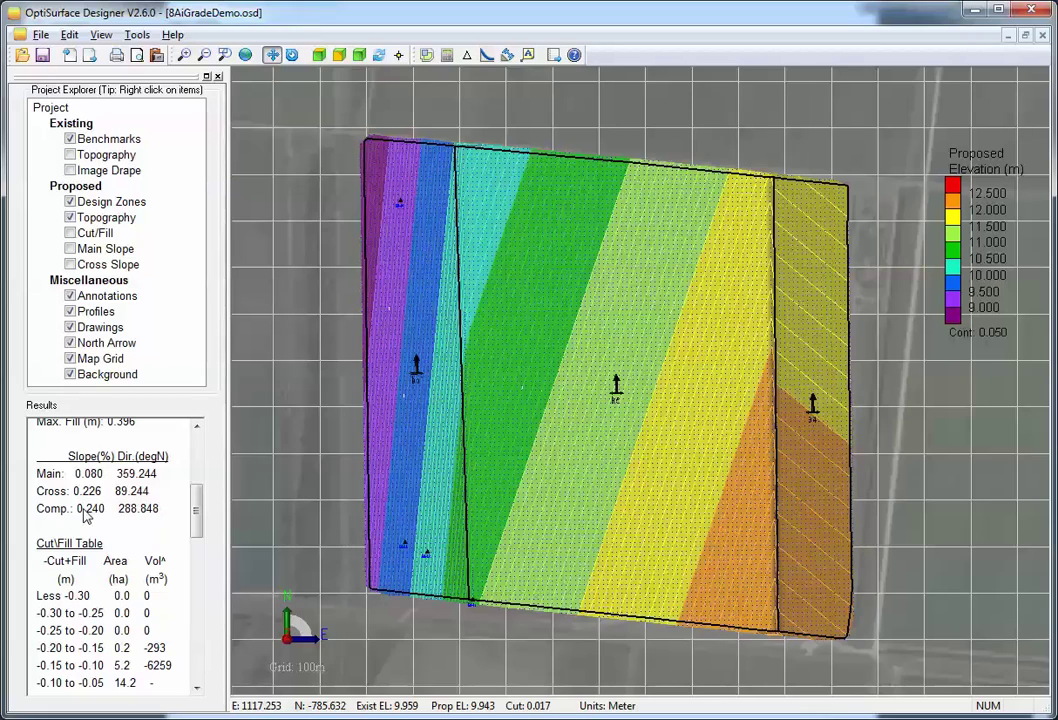
# Step: Select the composite slope 0.240 and direction 288.848, then glance at the manual
pyautogui.moveTo(78, 509); pyautogui.dragTo(112, 509)
pyautogui.click(127, 508)
pyautogui.doubleClick(133, 508)
pyautogui.hotkey('alt', 'Tab')
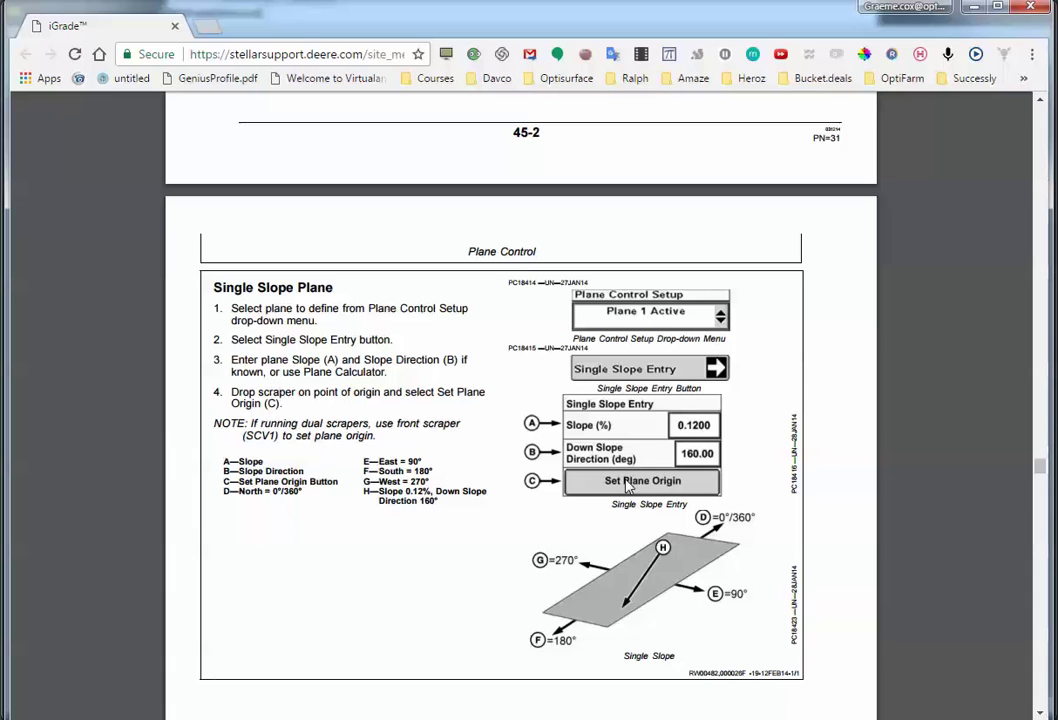
# Step: Show the proposed cut/fill map, then go back to the iGrade manual
pyautogui.hotkey('alt', 'Tab')
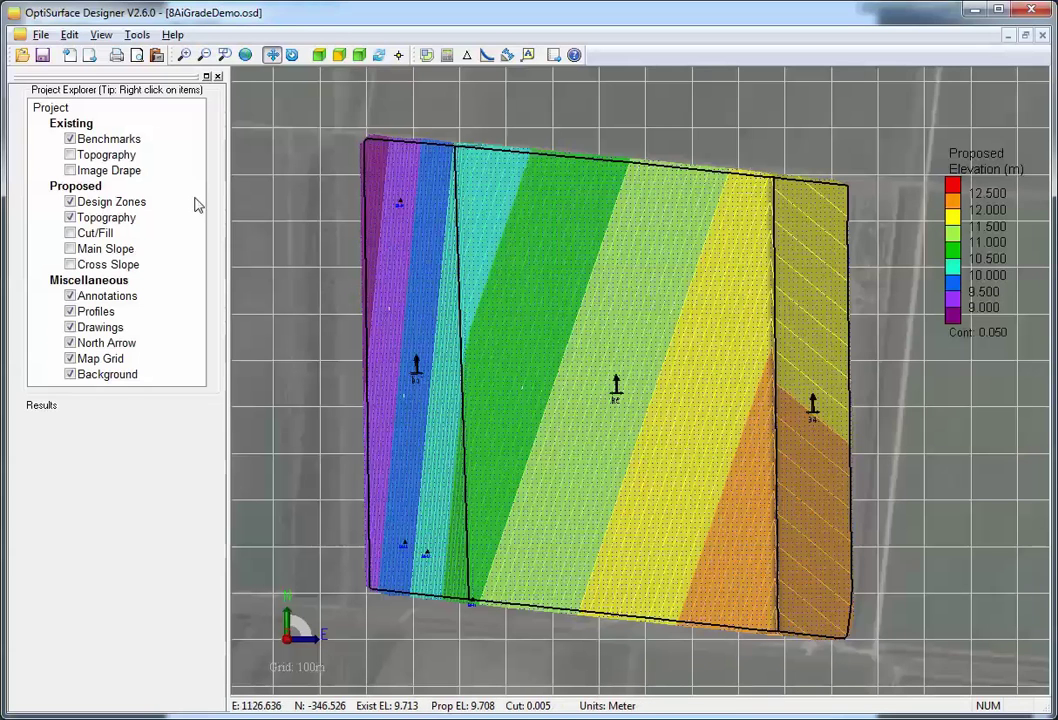
pyautogui.click(70, 232)
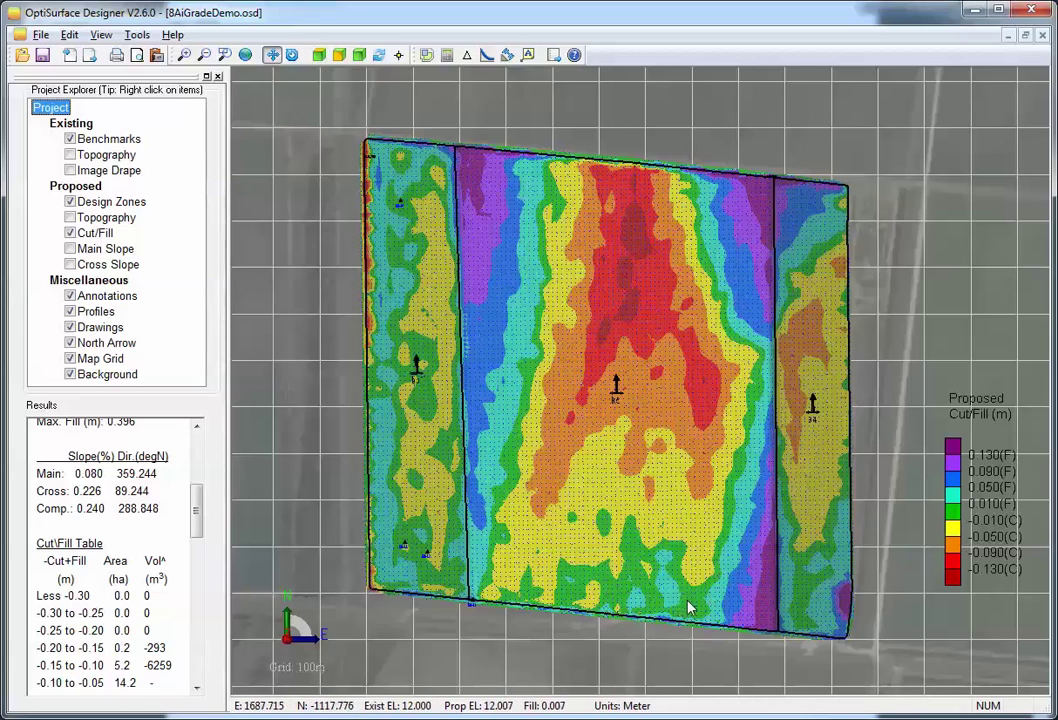
pyautogui.hotkey('alt', 'Tab')
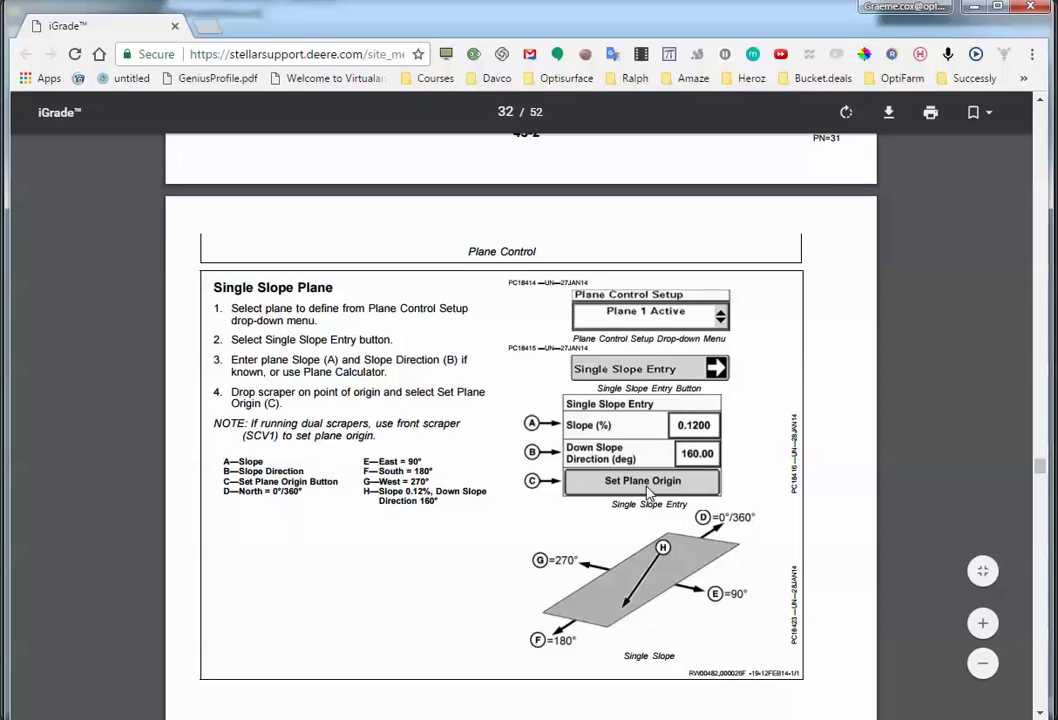
# Step: Check the cut/fill map, then scroll the manual to page 35's offset-shifting Operation steps
pyautogui.hotkey('alt', 'Tab')
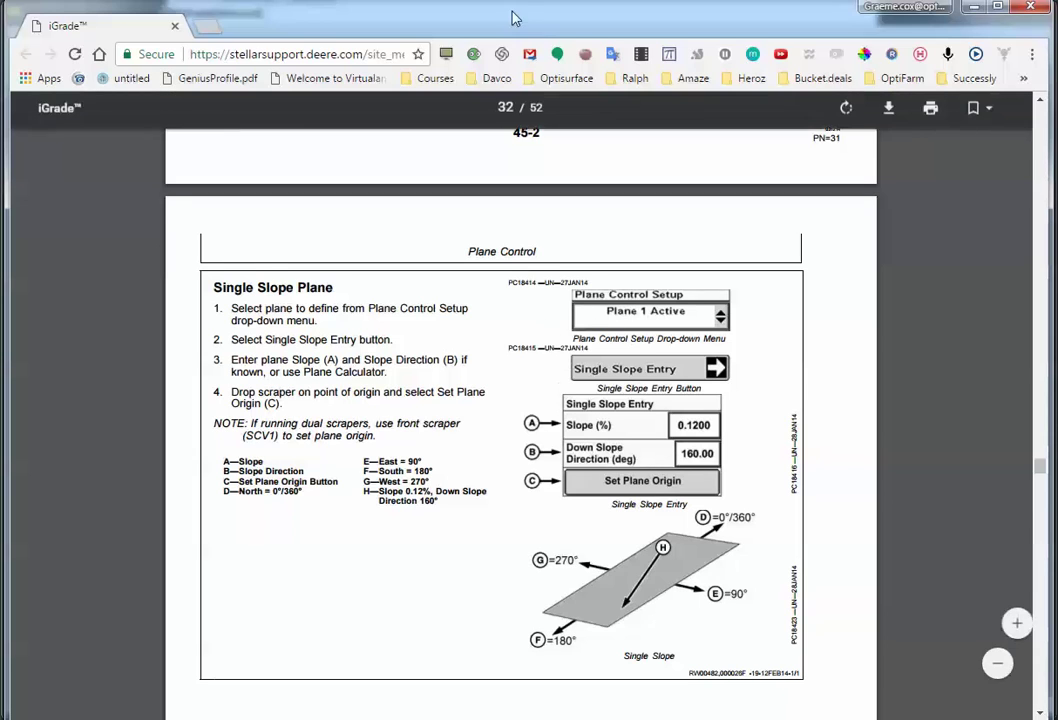
pyautogui.scroll(-15, 572, 444)
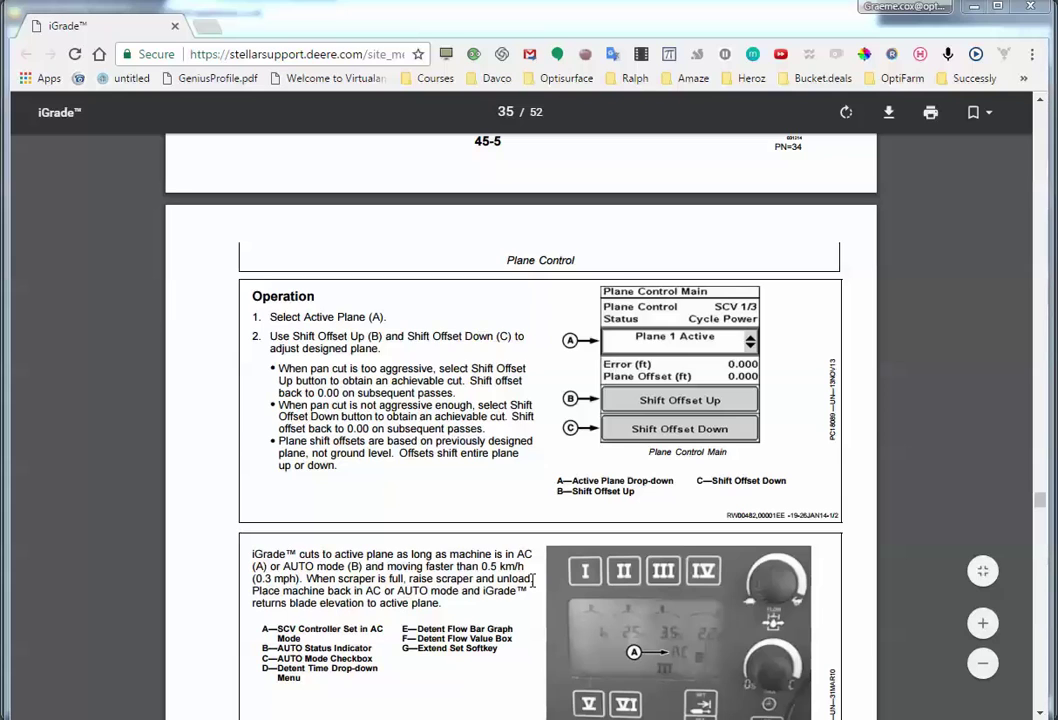
# Step: Leave the manual and return to the OptiSurface cut/fill map
pyautogui.hotkey('alt', 'Tab')
pyautogui.hotkey('alt', 'Tab')
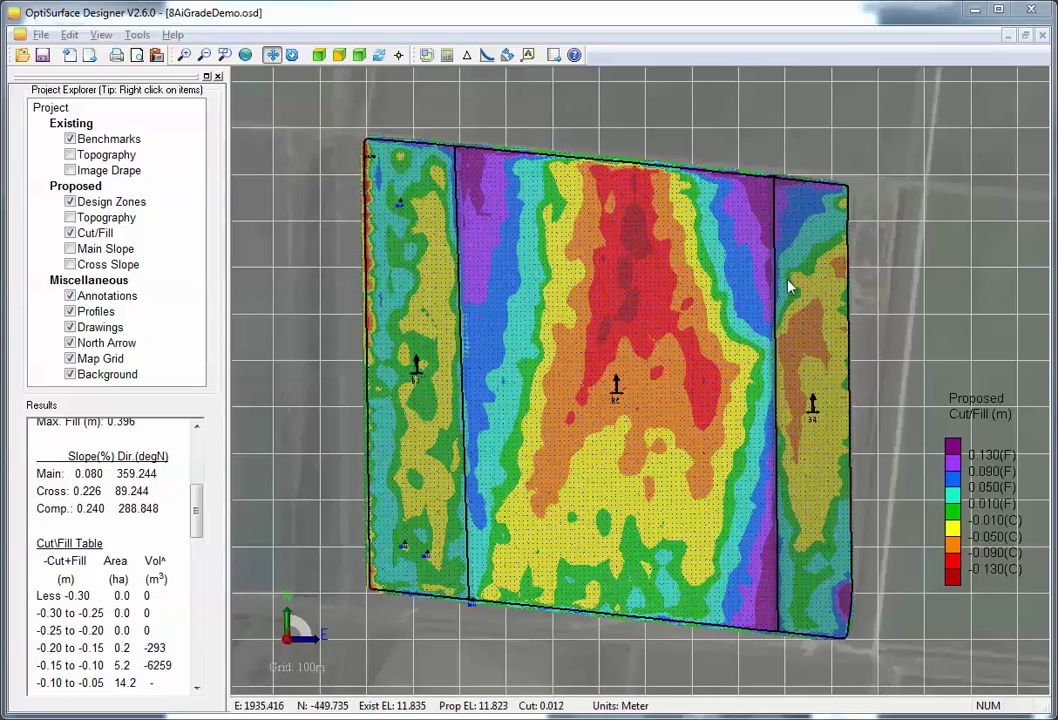
# Step: Read zone B4's composite slope, 0.094% at 39.457°, then display proposed topography
pyautogui.click(831, 420)
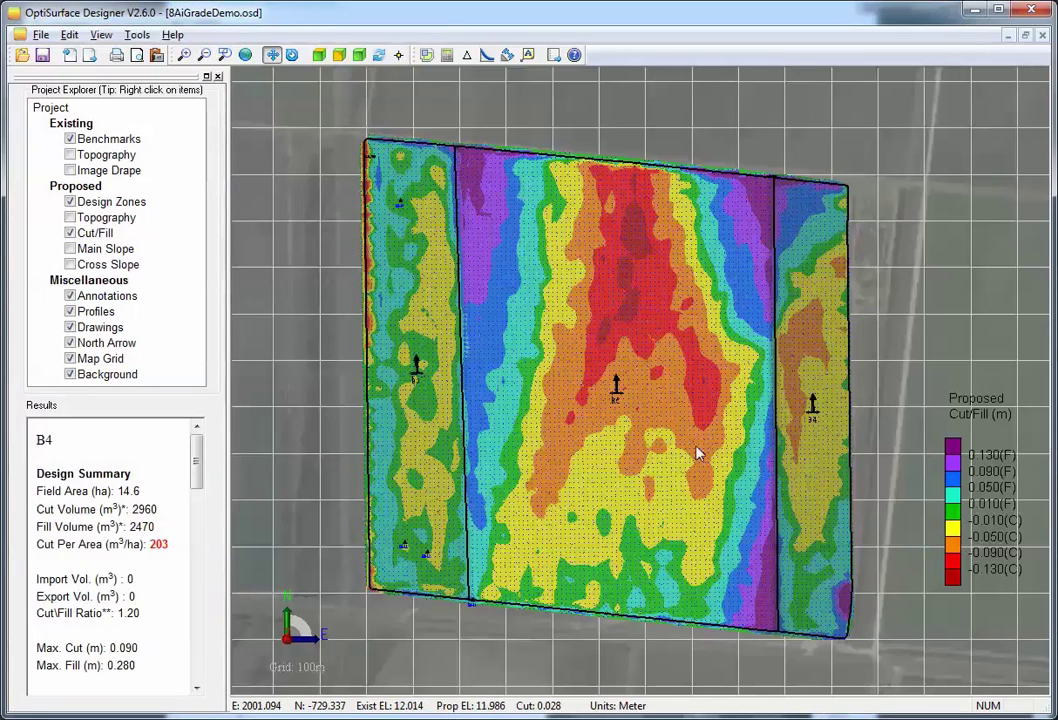
pyautogui.scroll(-4, 197, 476)
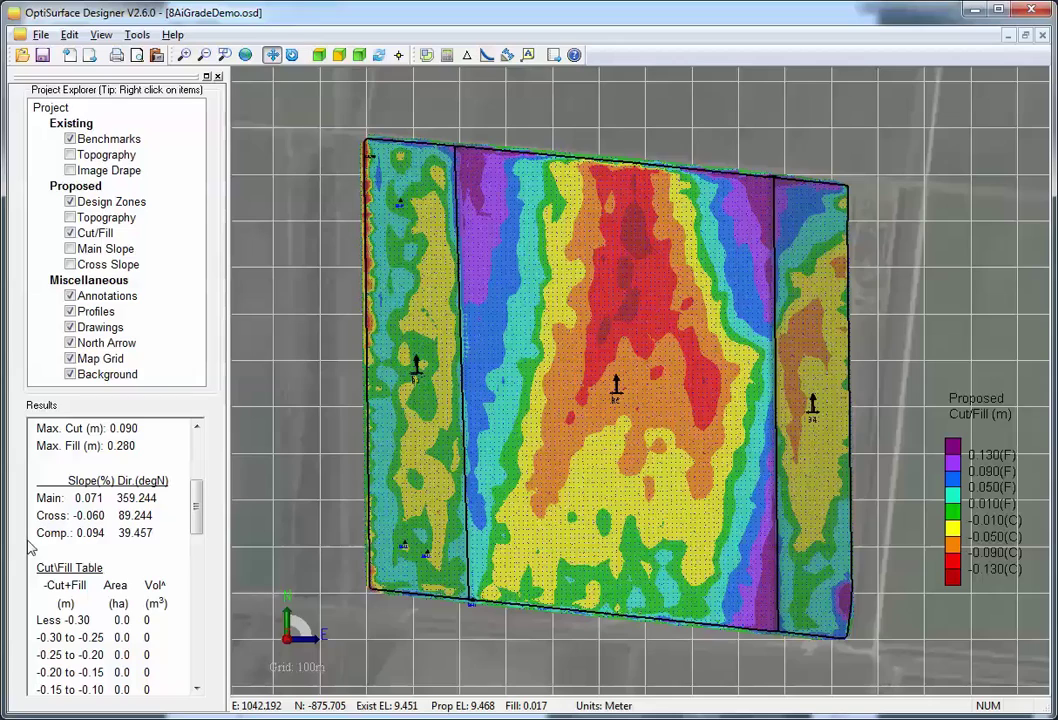
pyautogui.moveTo(36, 535); pyautogui.dragTo(147, 530)
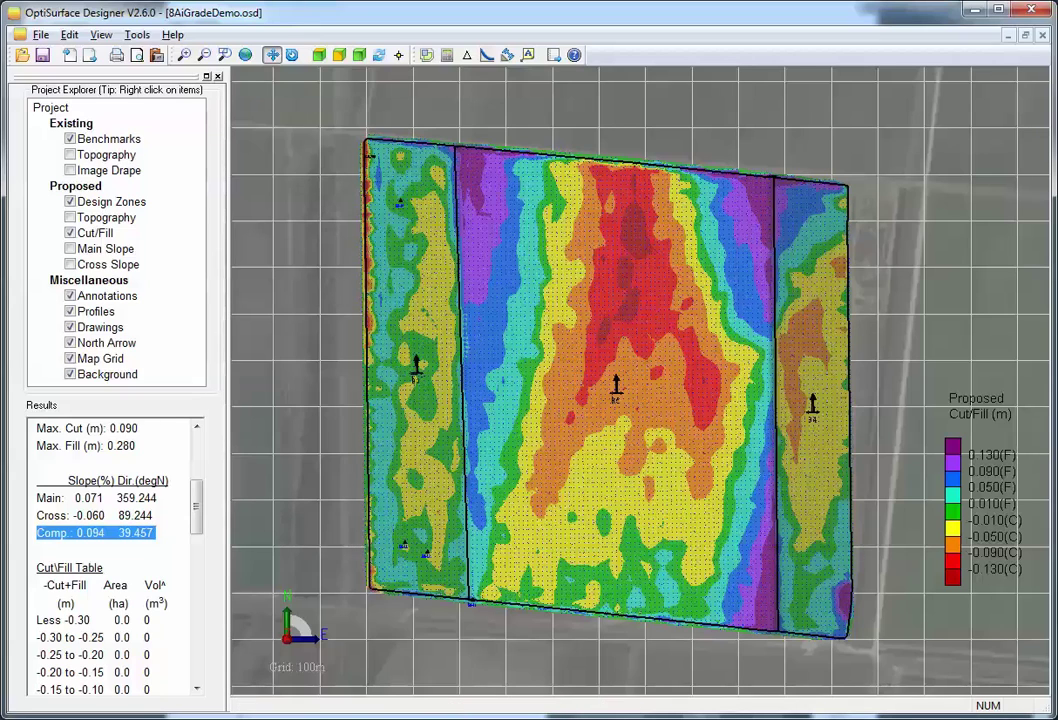
pyautogui.click(366, 148)
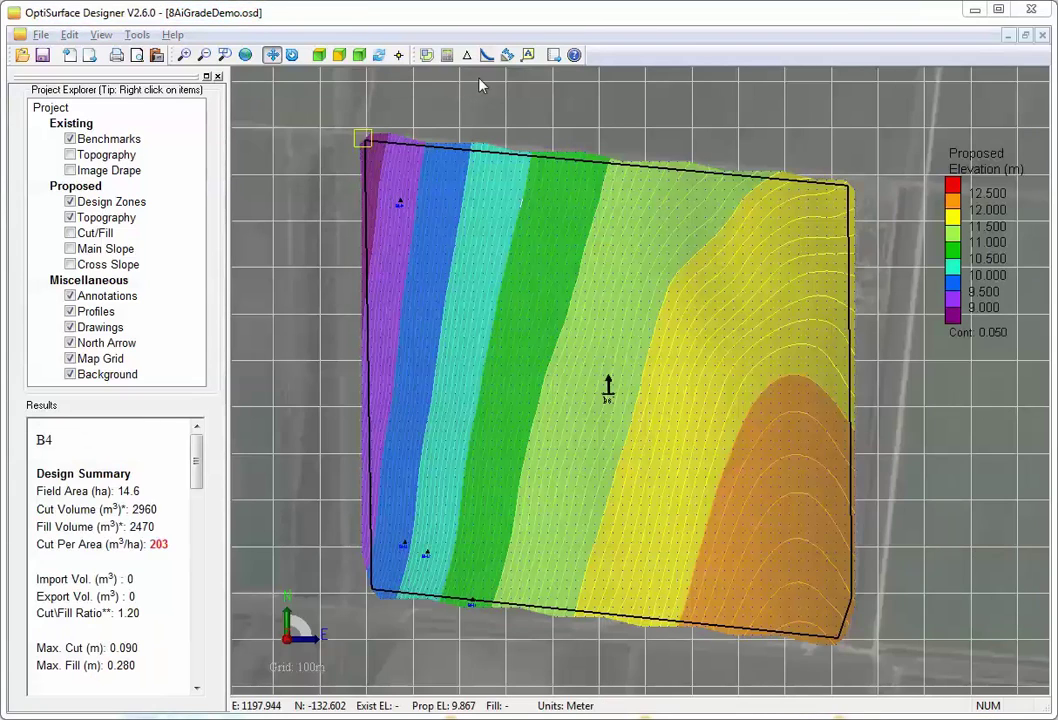
pyautogui.click(426, 55)
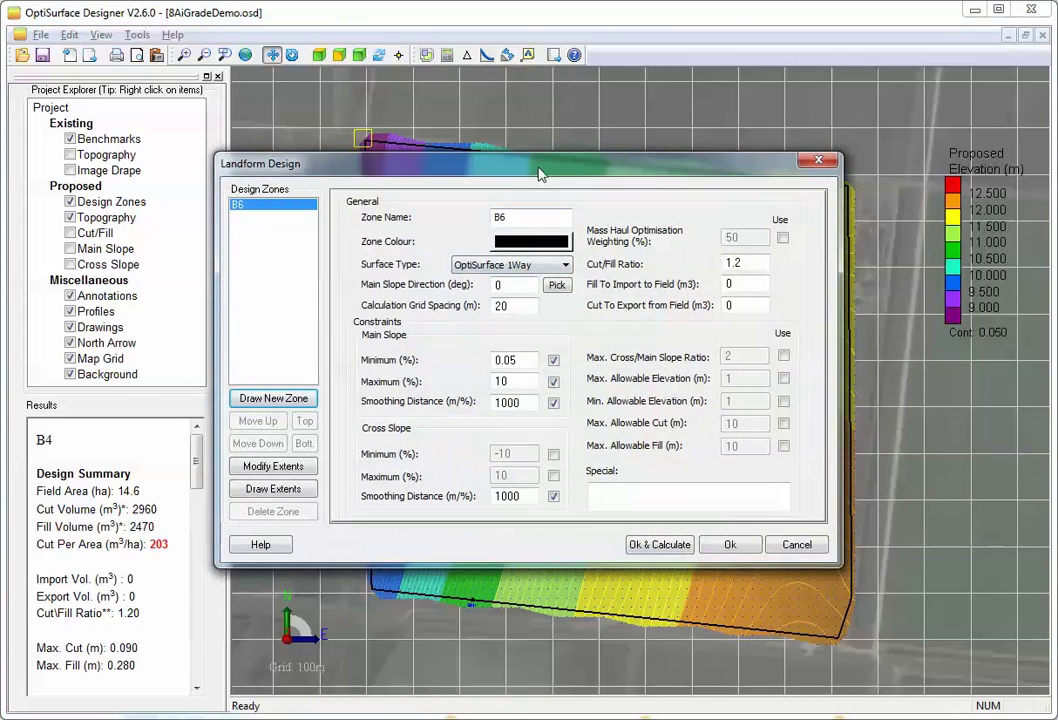
pyautogui.moveTo(539, 174); pyautogui.dragTo(584, 178)
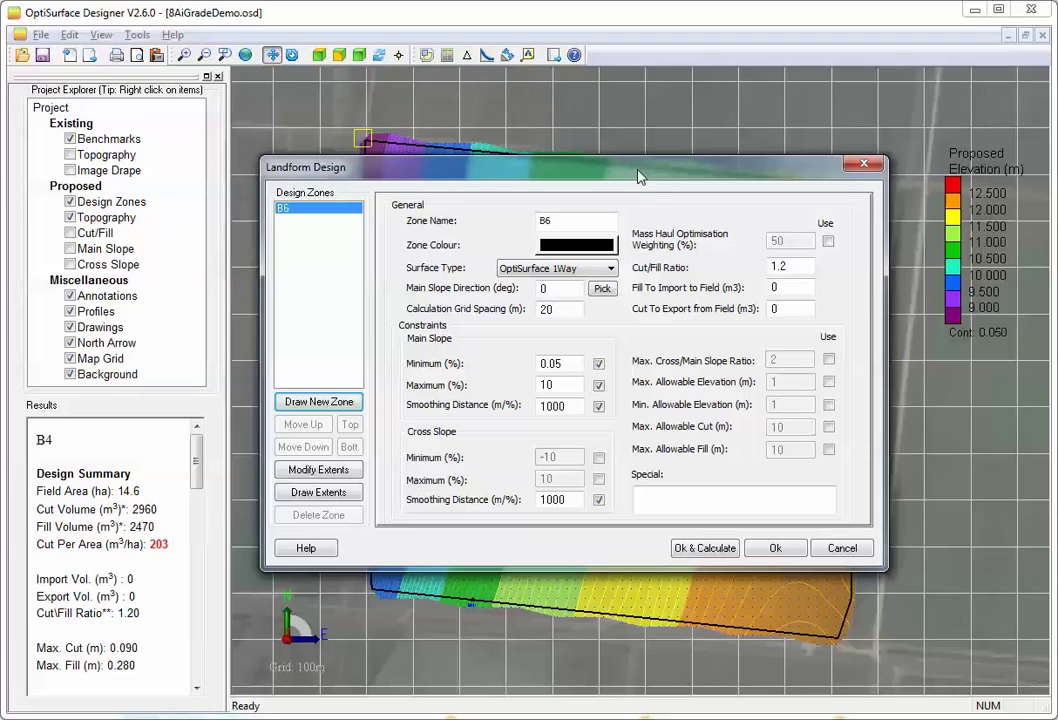
pyautogui.click(841, 549)
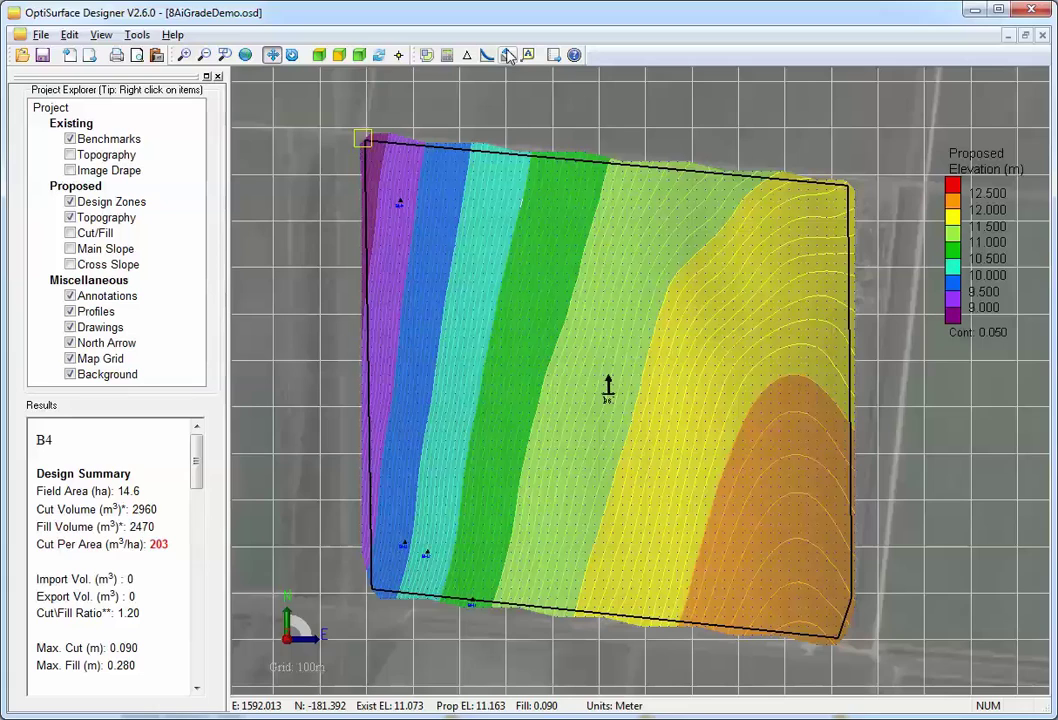
# Step: Create a straight-line cross-section profile across the field
pyautogui.click(424, 52)
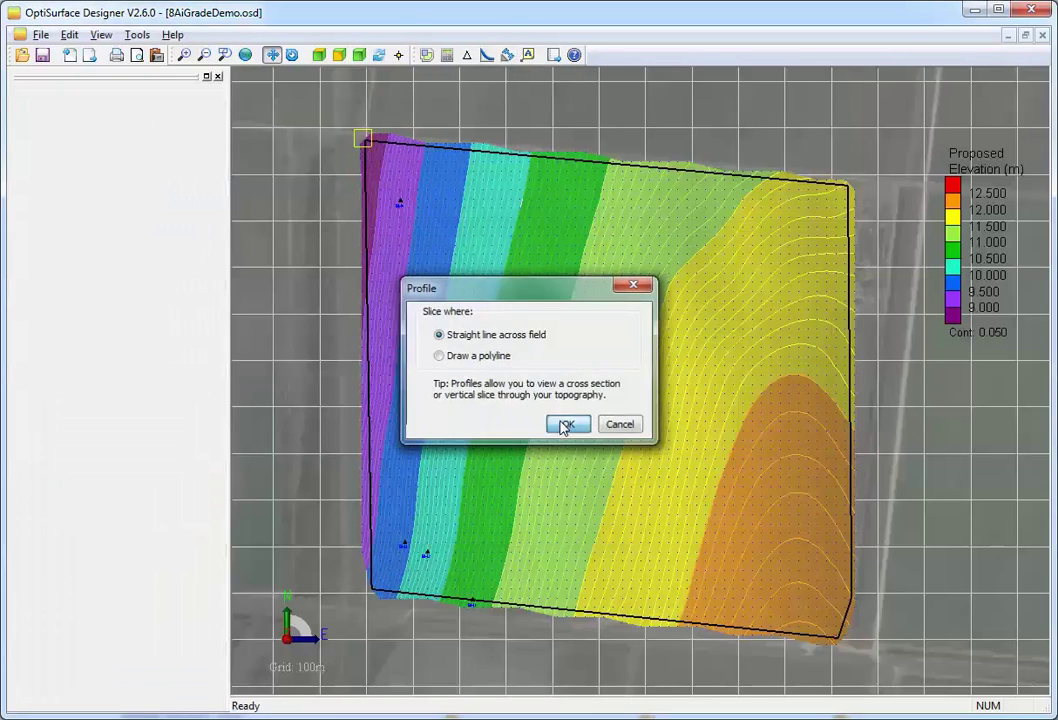
pyautogui.click(566, 424)
pyautogui.click(609, 390)
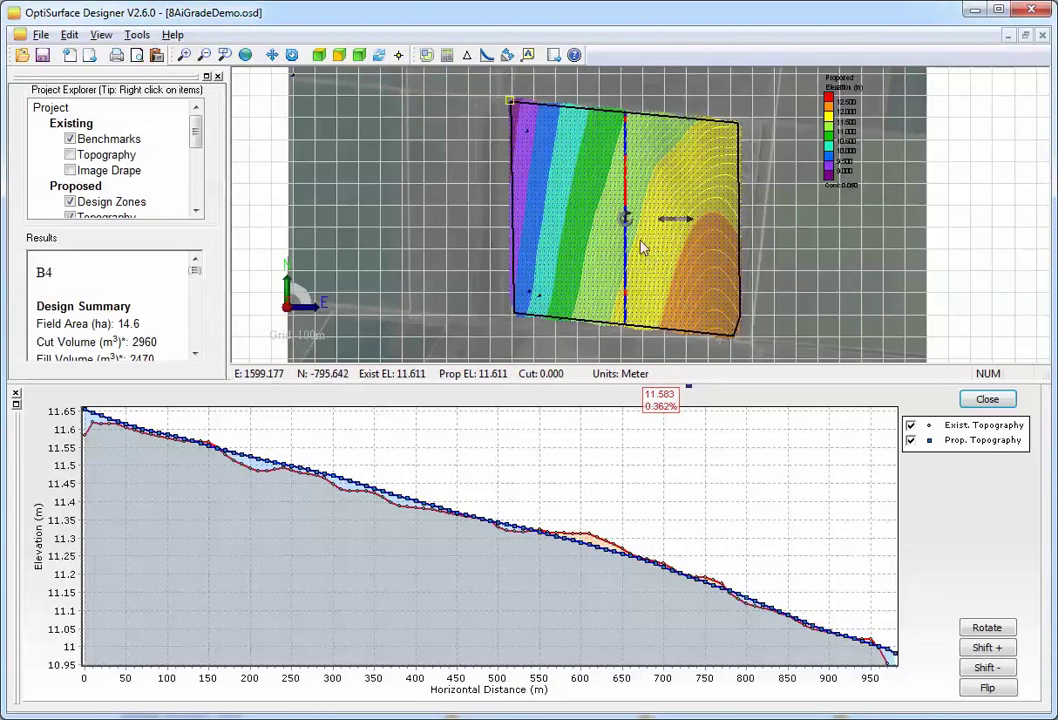
# Step: Turn the section line to run east–west and shift it further south across zone B6
pyautogui.click(986, 628)
pyautogui.click(986, 628)
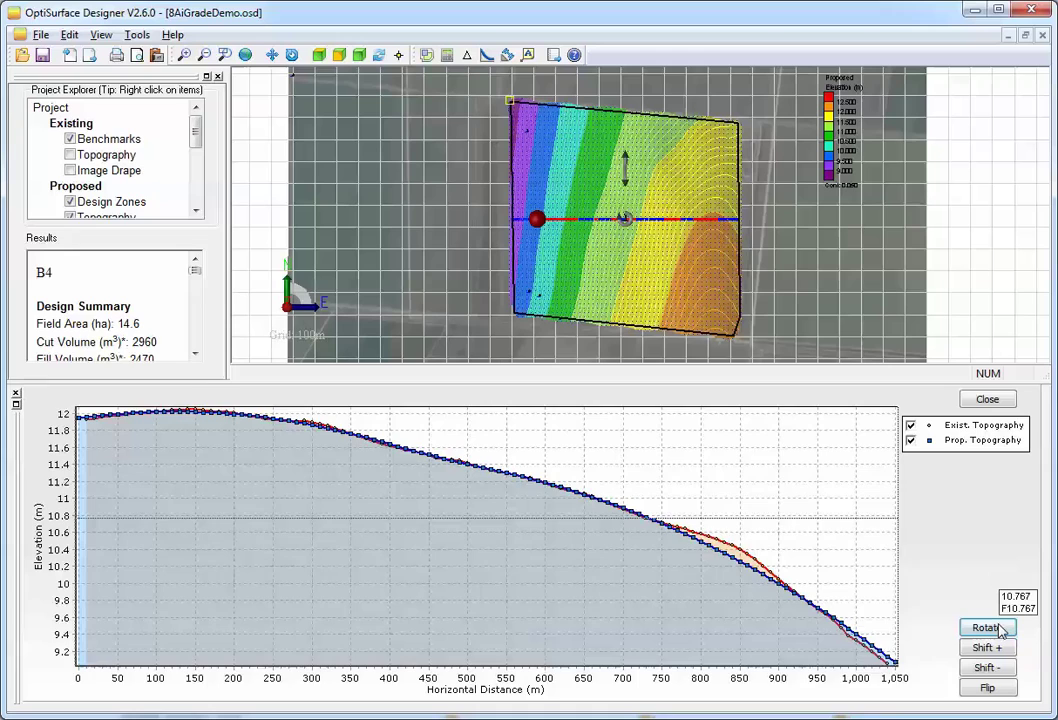
pyautogui.click(1000, 628)
pyautogui.click(986, 628)
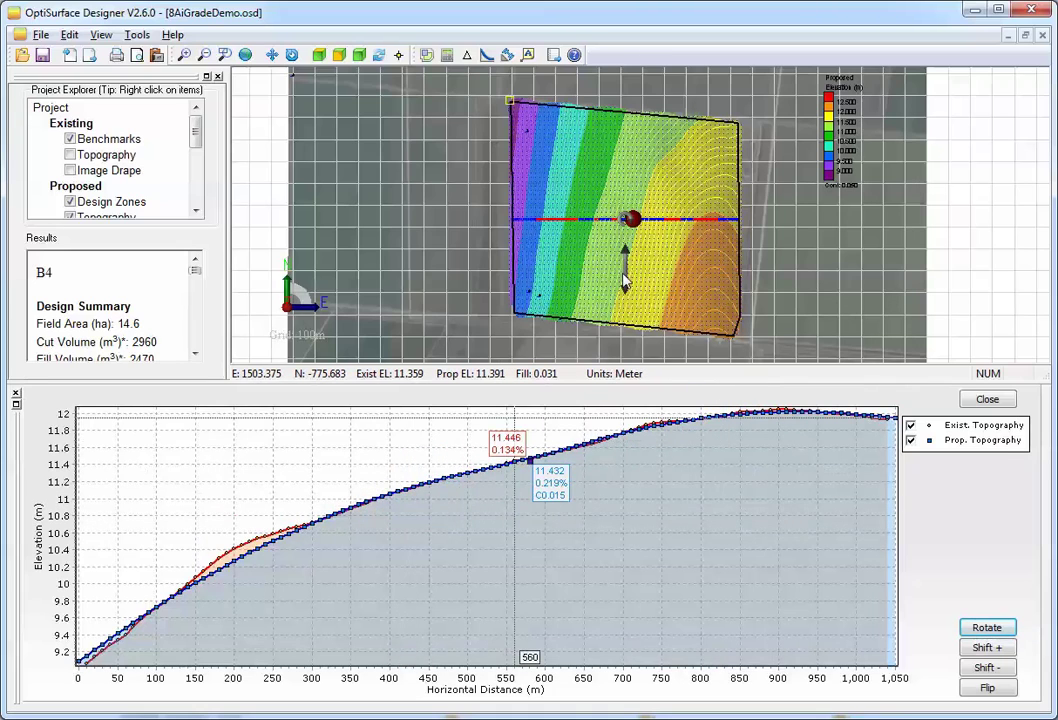
pyautogui.click(627, 285)
pyautogui.moveTo(627, 287); pyautogui.dragTo(635, 343)
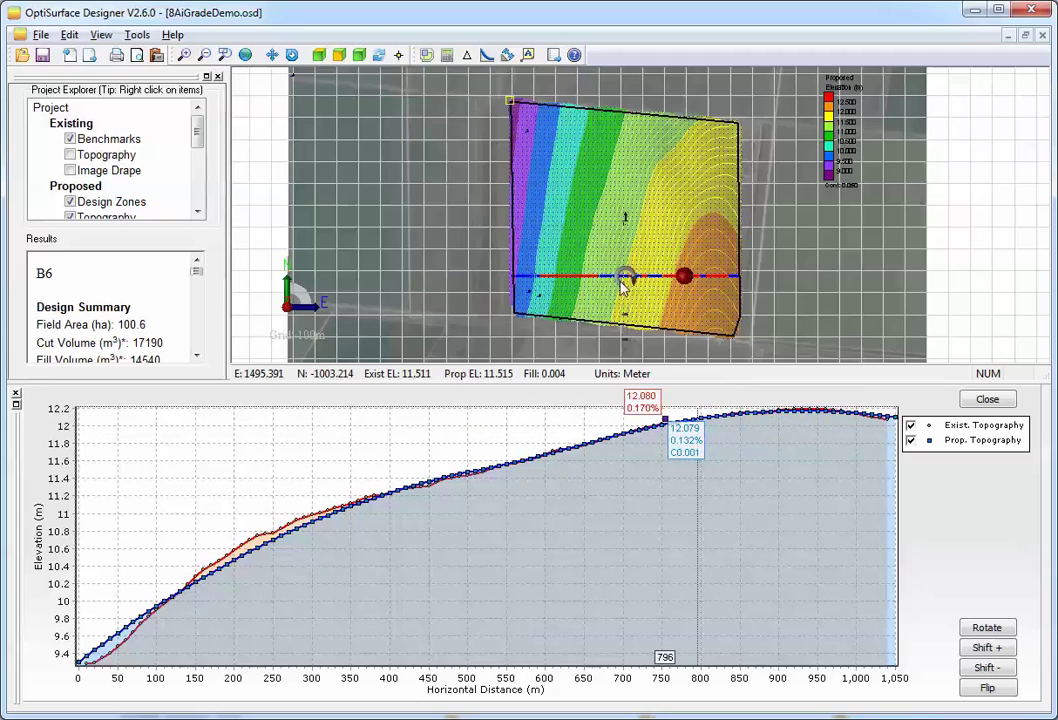
# Step: Rotate the section line slightly off east–west so the profile redraws starting near 9.2 m
pyautogui.scroll(-2, 622, 285)
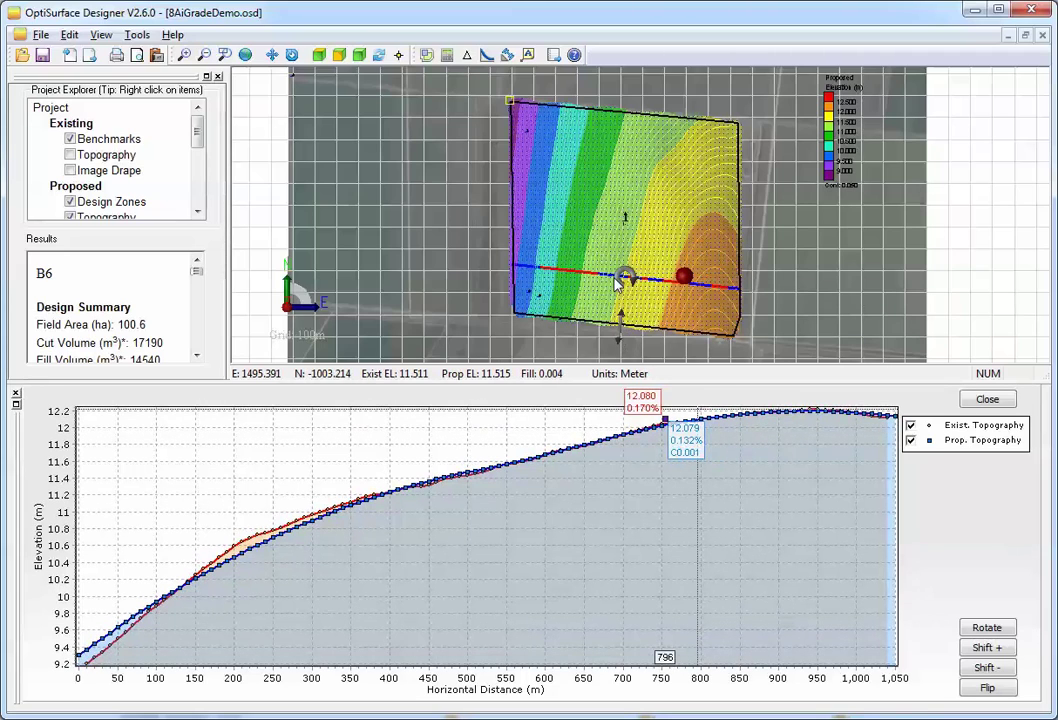